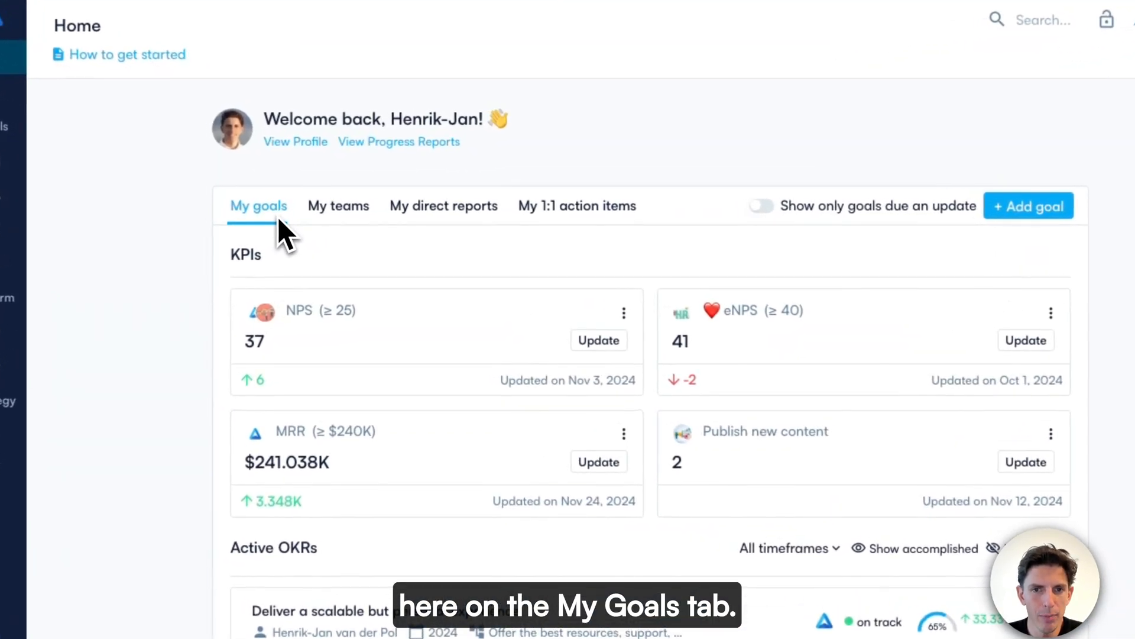
- Review my teams, direct reports' updates and 1:1 action items on the dashboard, then open the Strategy Map
left_click(338, 206)
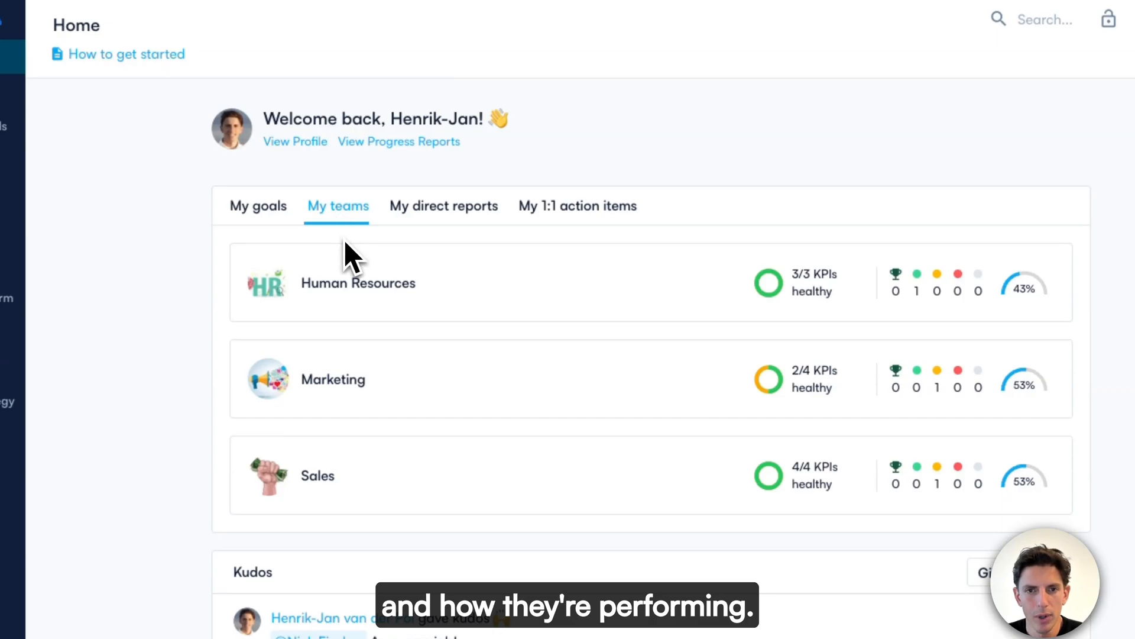
left_click(453, 213)
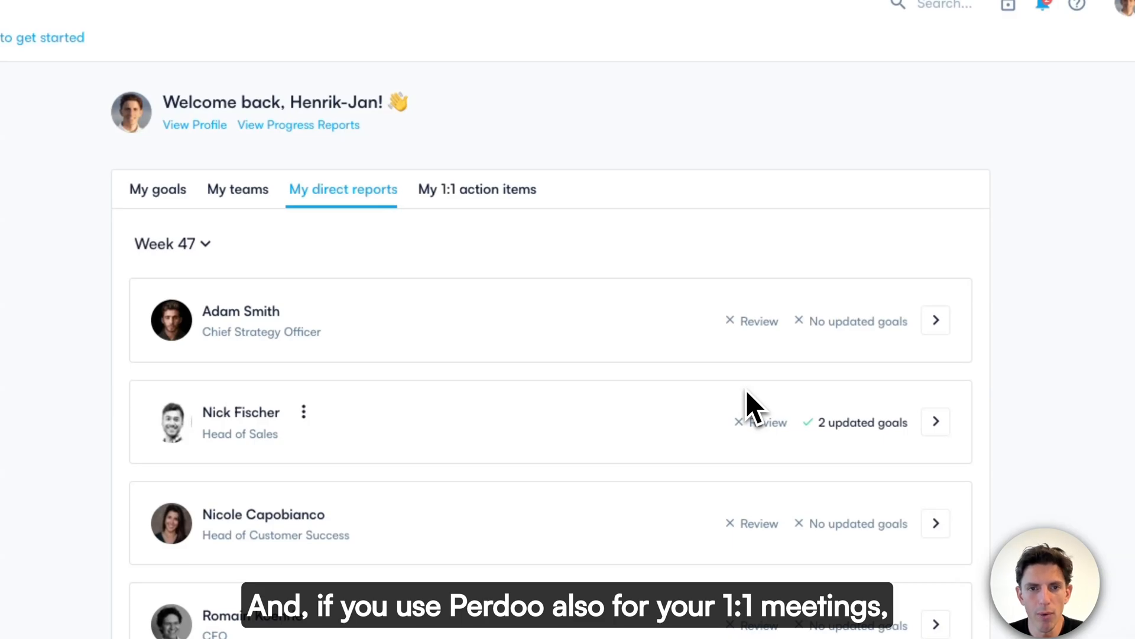
left_click(480, 210)
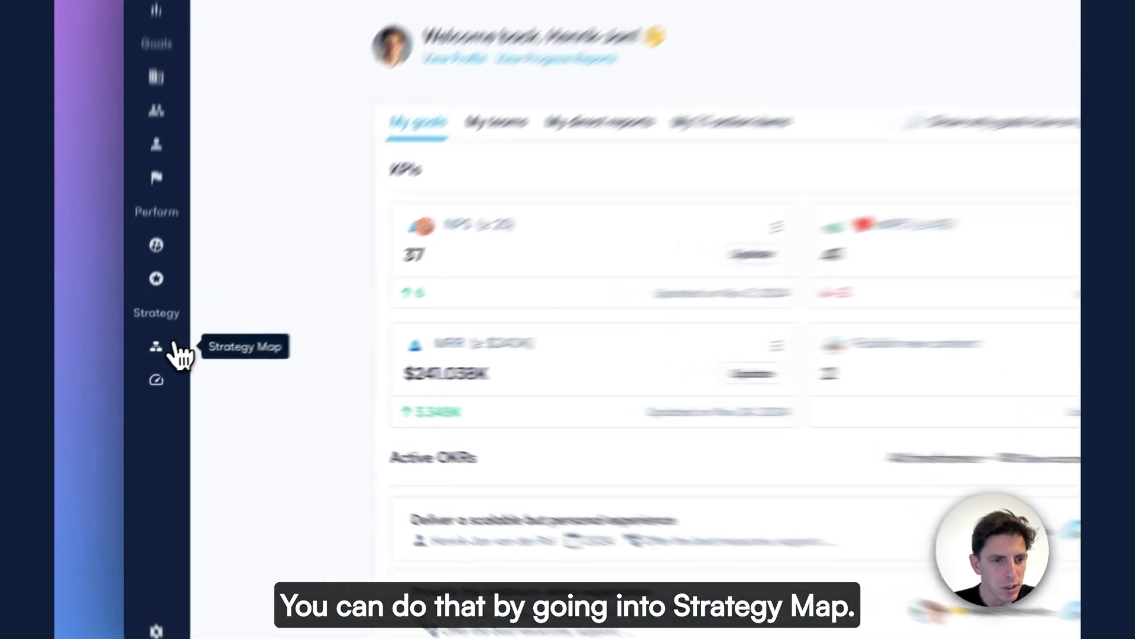
left_click(180, 353)
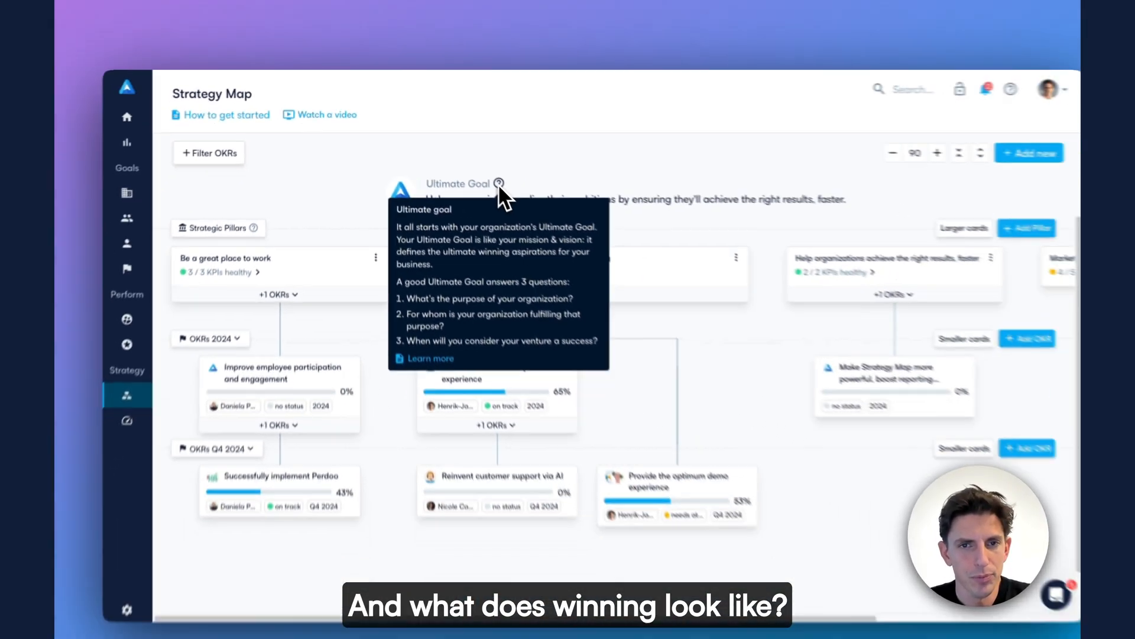
mouse_move(284, 253)
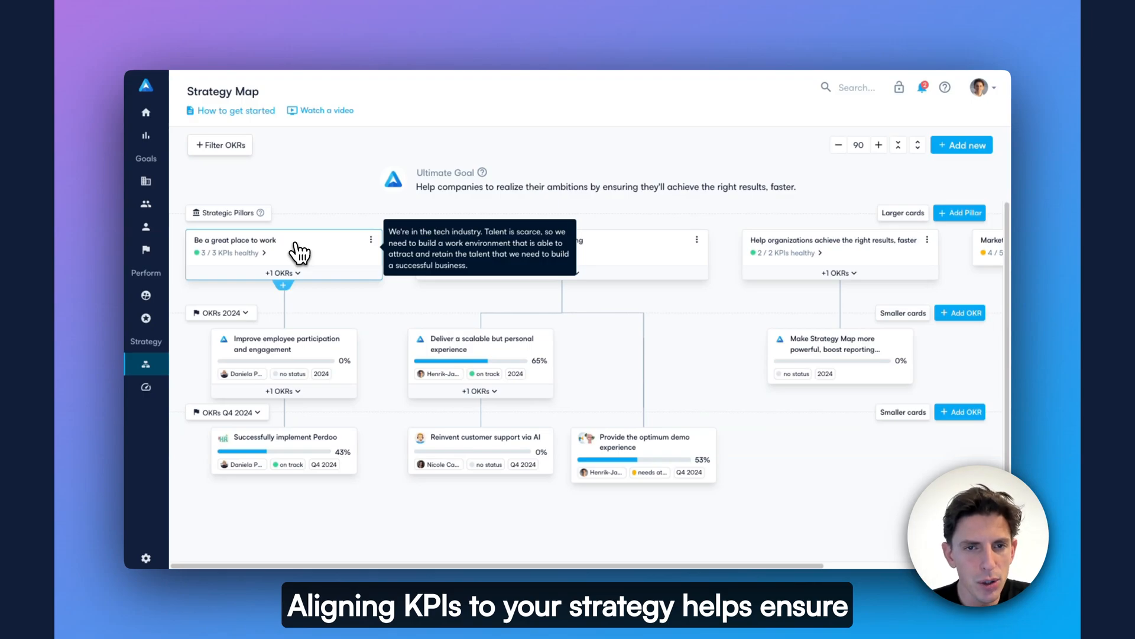
- Expand the '3/3 KPIs healthy' list on the Be a great place to work pillar
left_click(264, 253)
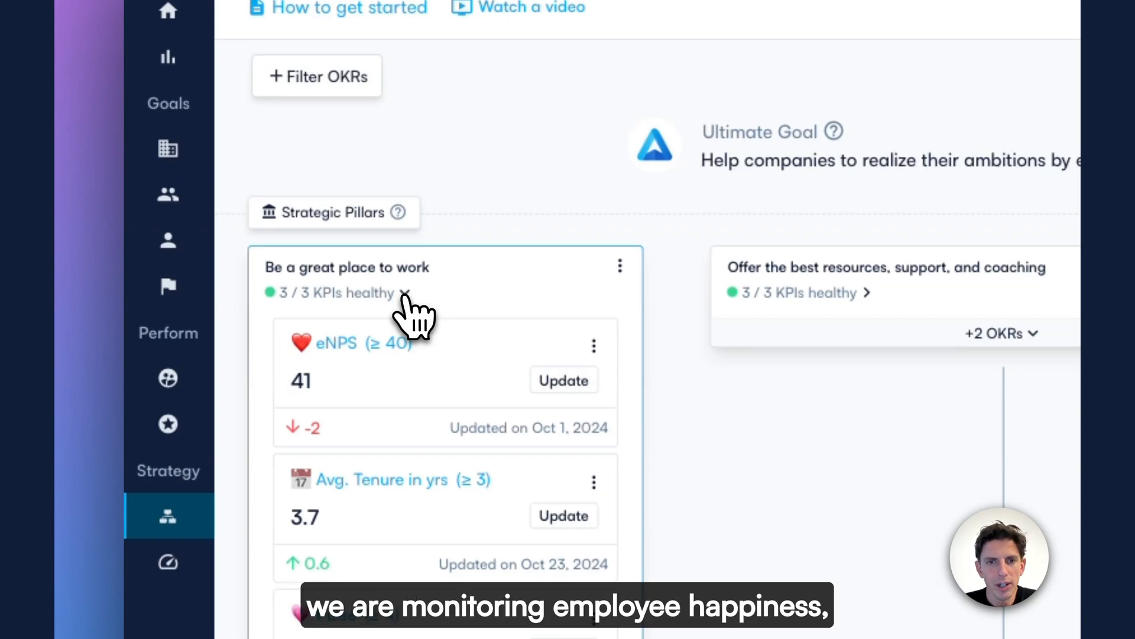
mouse_move(355, 343)
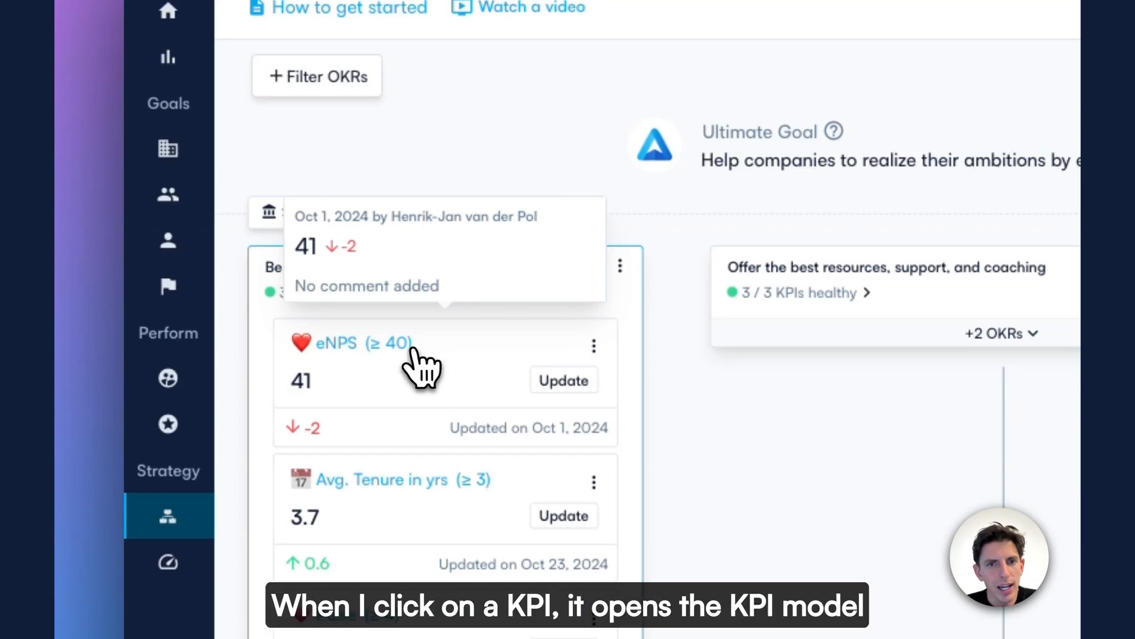
left_click(417, 355)
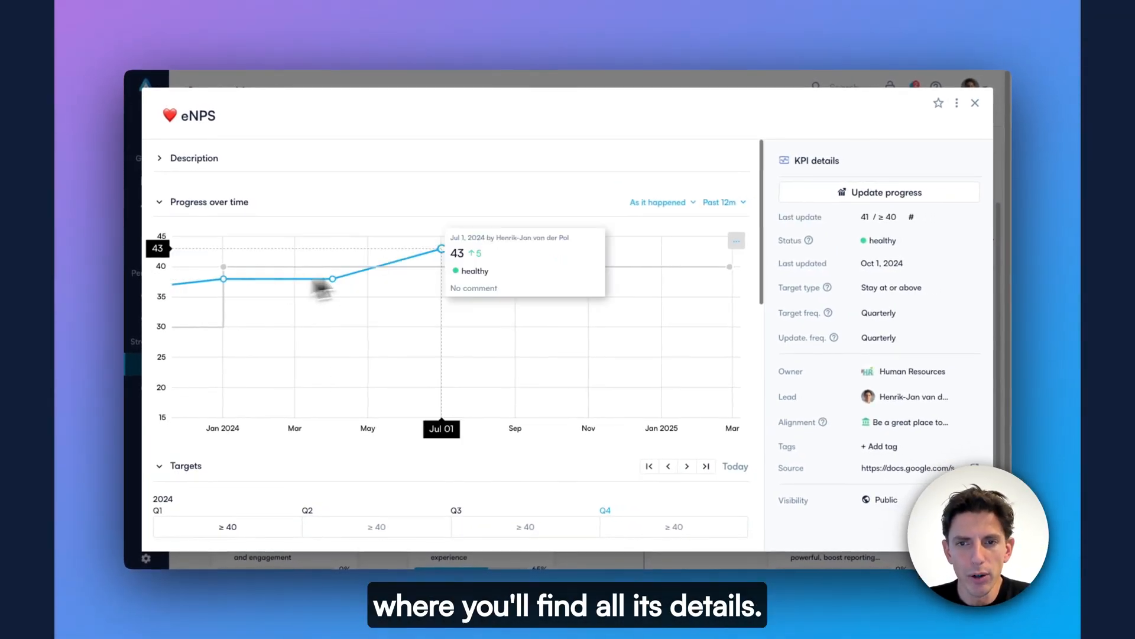
left_click(723, 203)
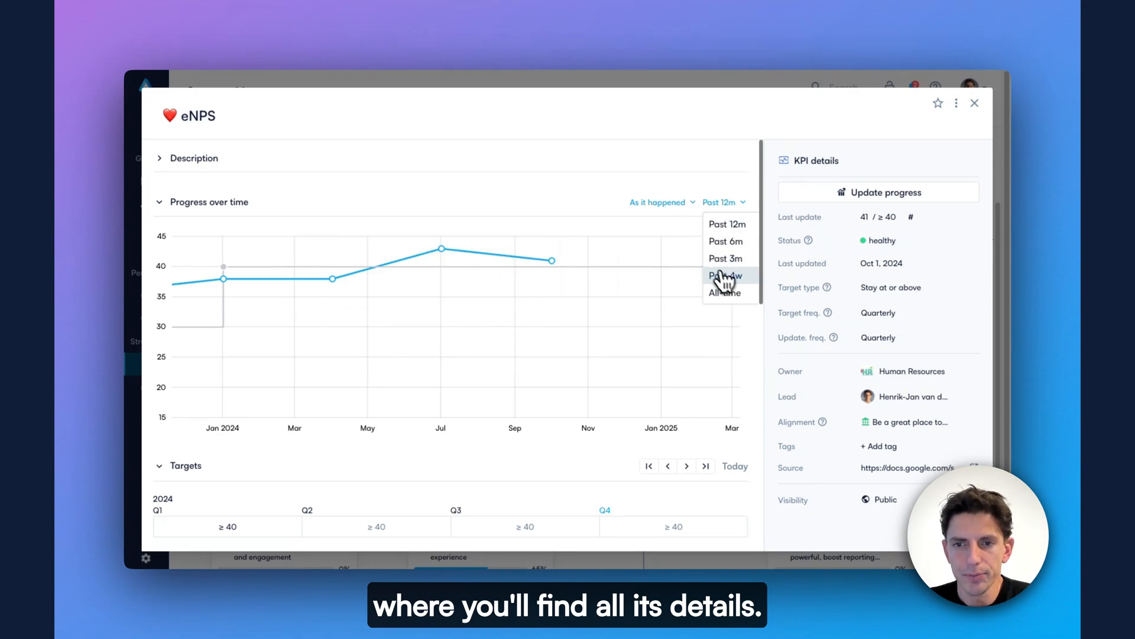
left_click(726, 293)
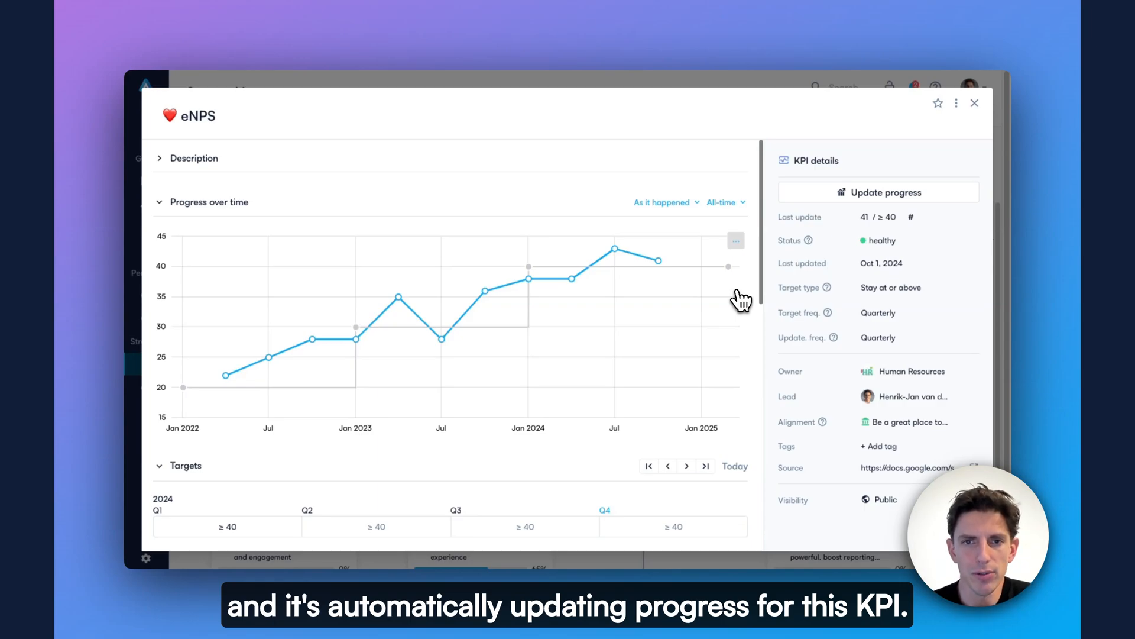
left_click(974, 103)
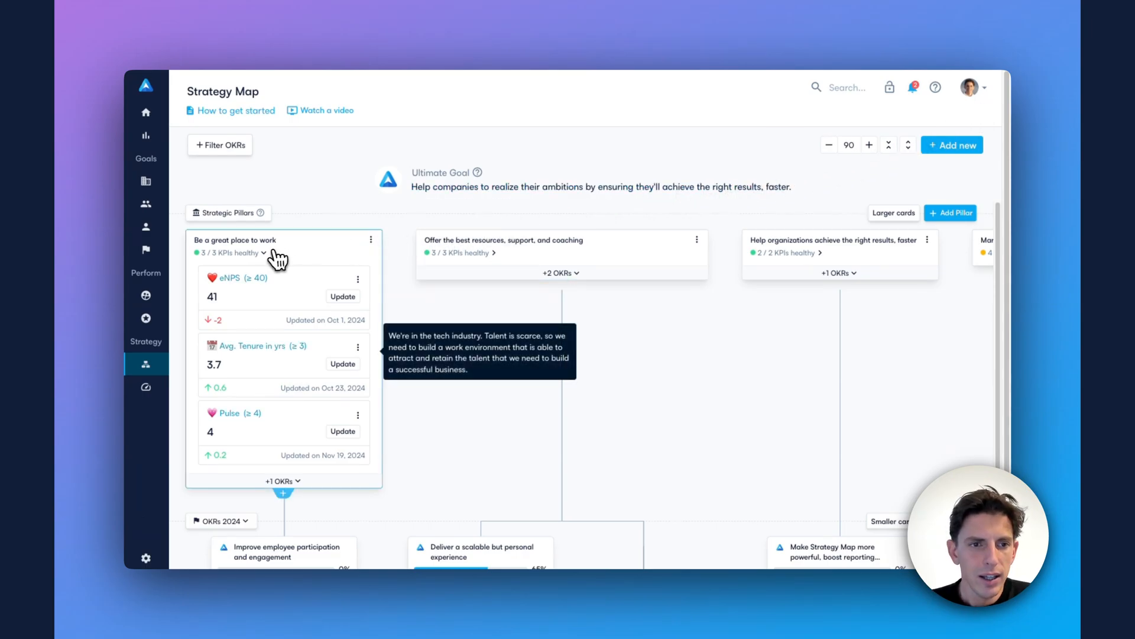
- Collapse the pillar's KPI list and check the Q4 2024 OKR timeframe choices without changing them
left_click(267, 255)
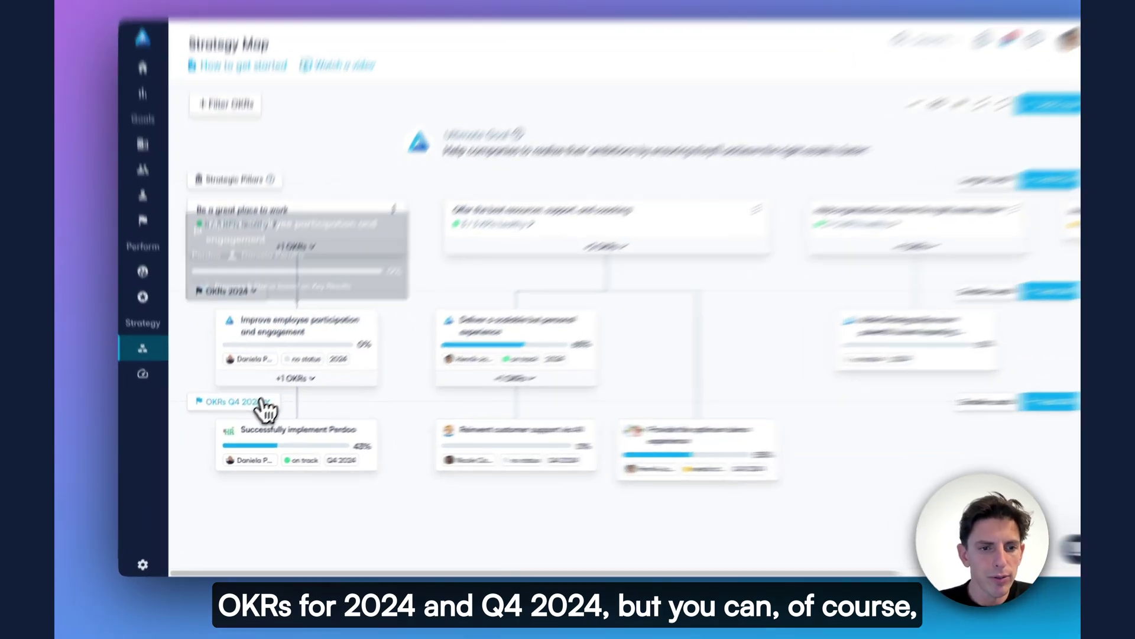
left_click(266, 409)
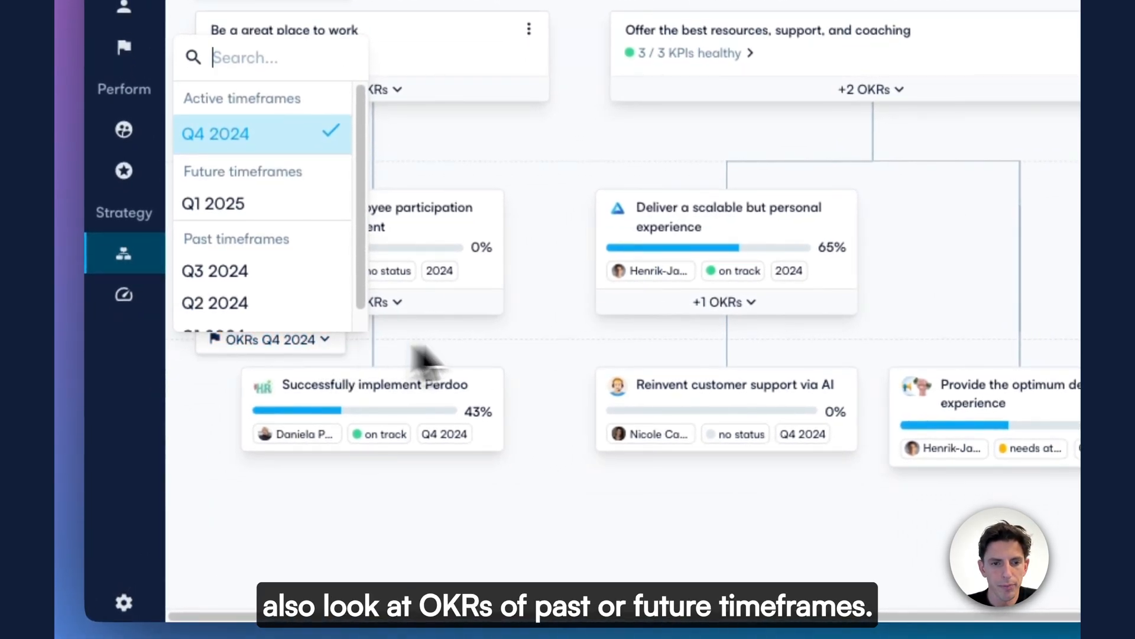
left_click(555, 350)
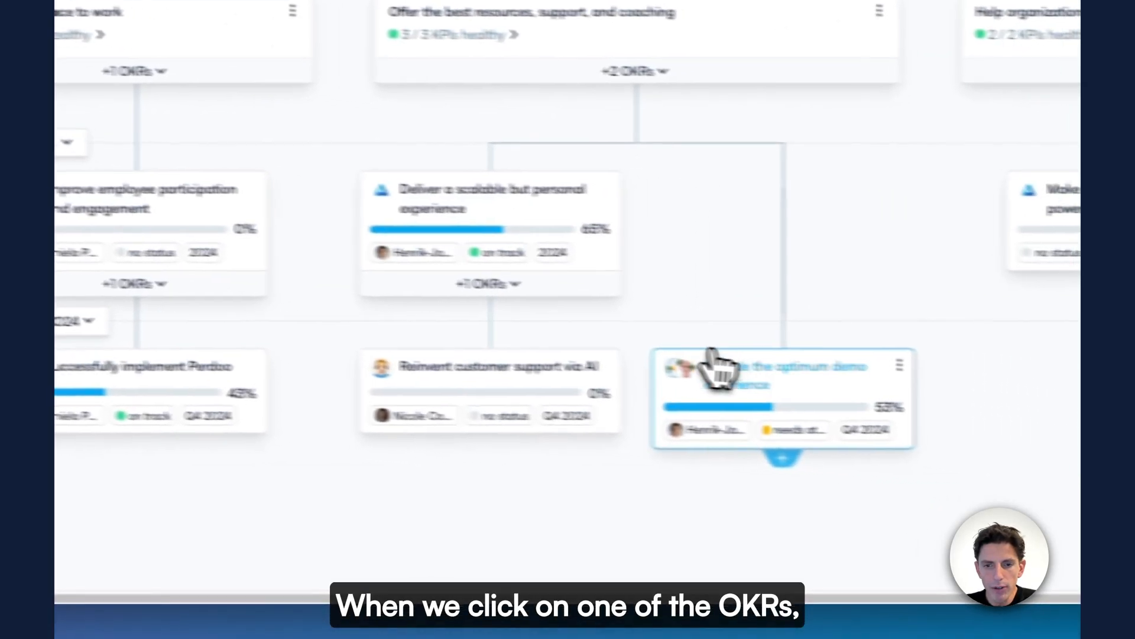
- Open the avg. Demo Rating key result under 'Provide the optimum demo experience' and show its integration options
left_click(706, 384)
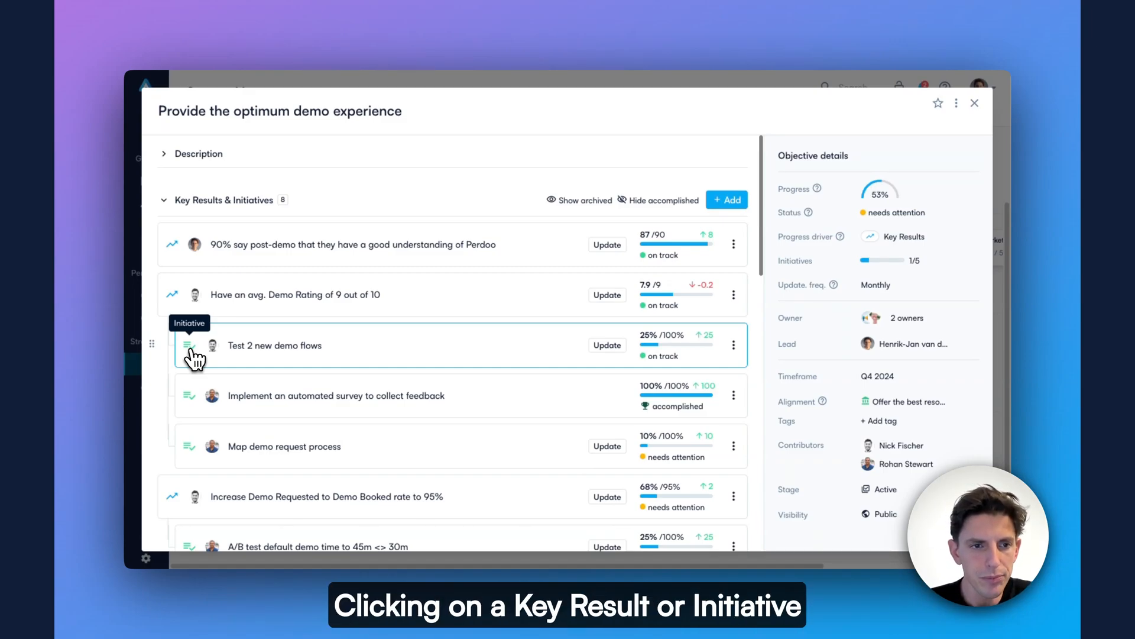
left_click(274, 295)
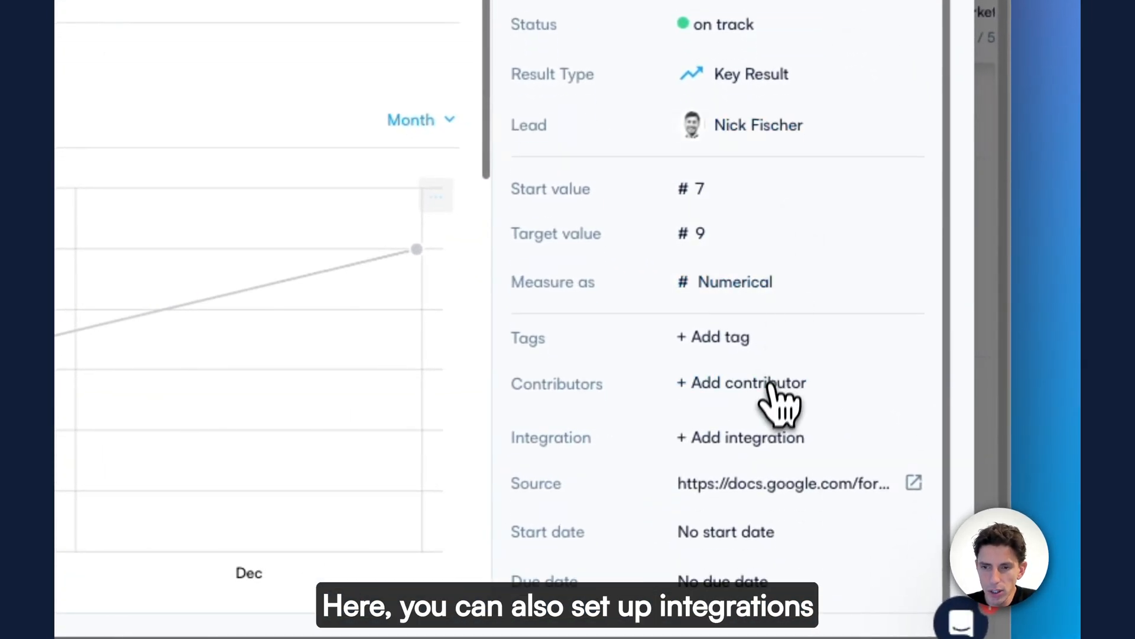
left_click(747, 437)
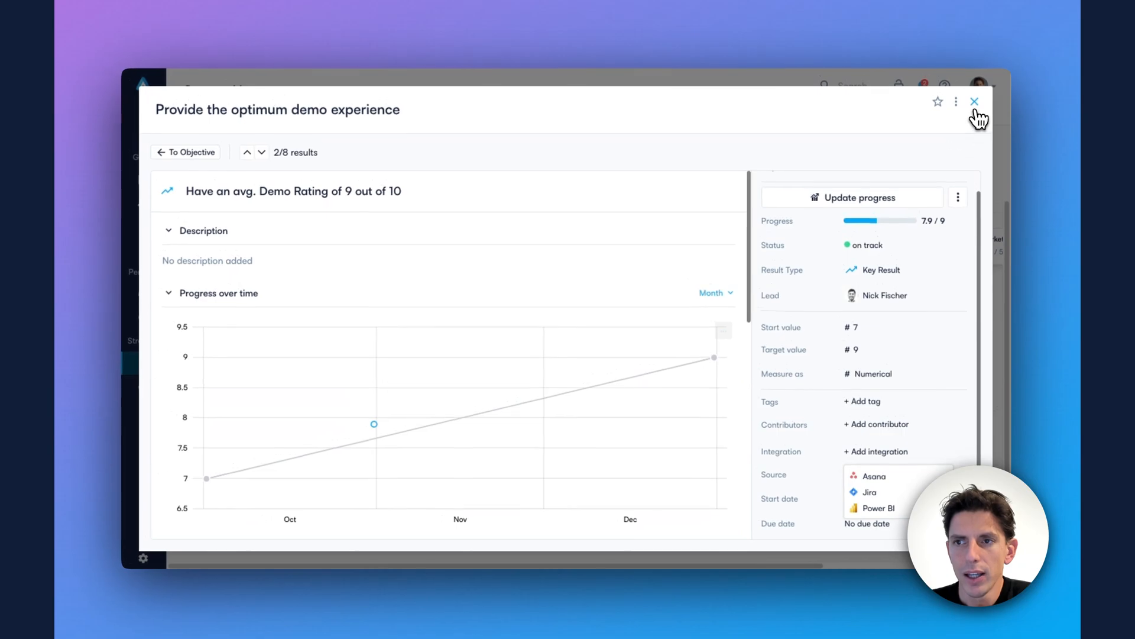
- Close the key result details and review the Filter OKRs options without applying any
left_click(979, 108)
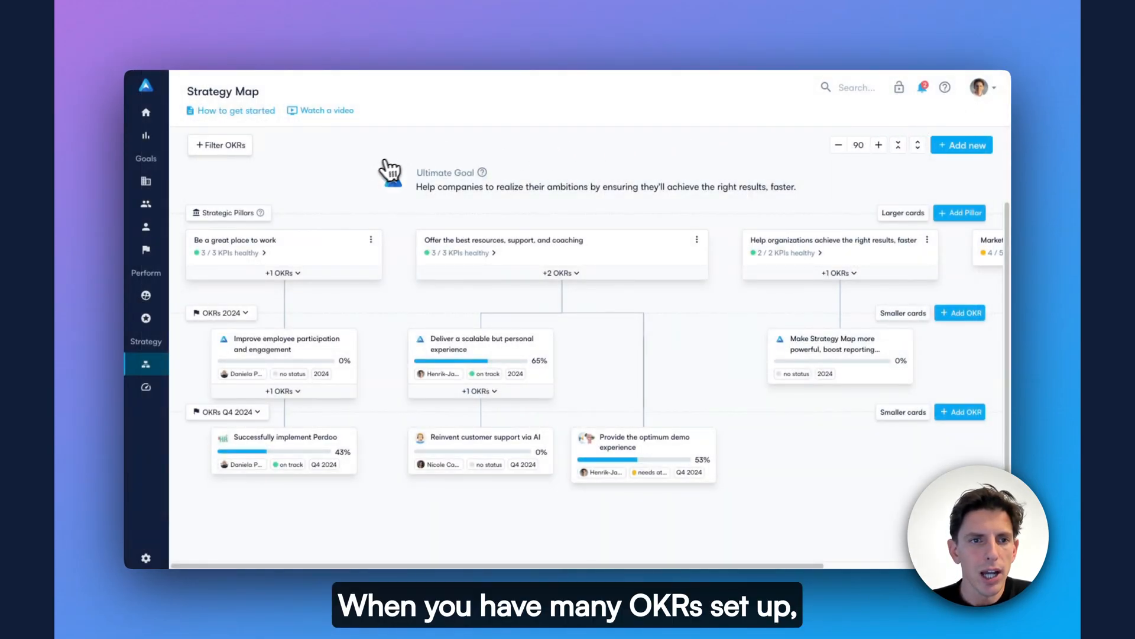
left_click(222, 144)
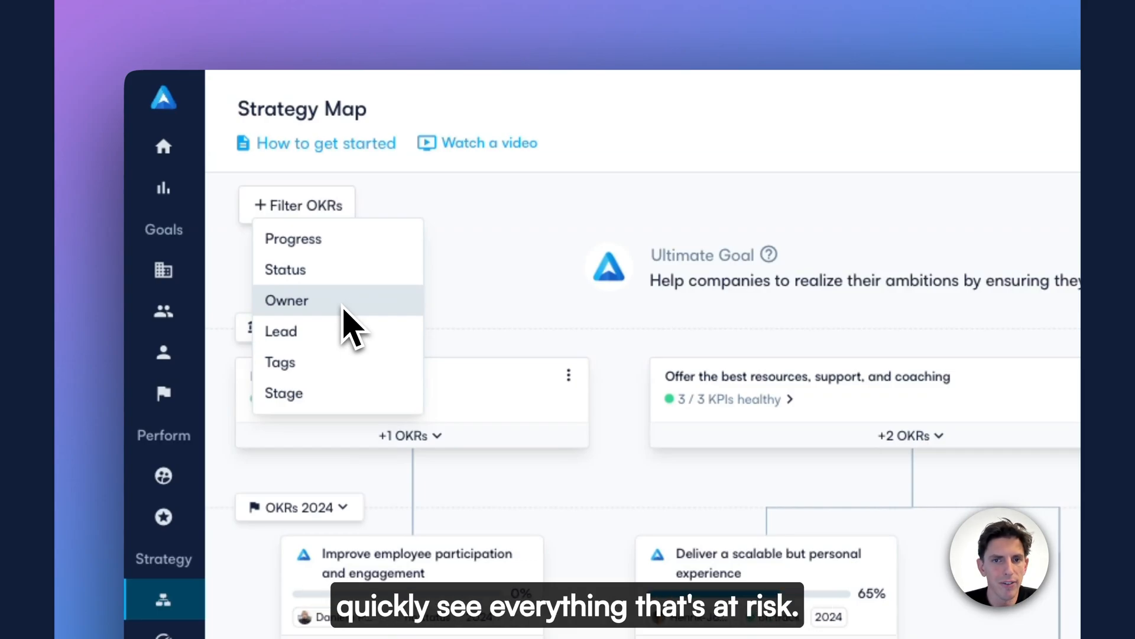
left_click(494, 264)
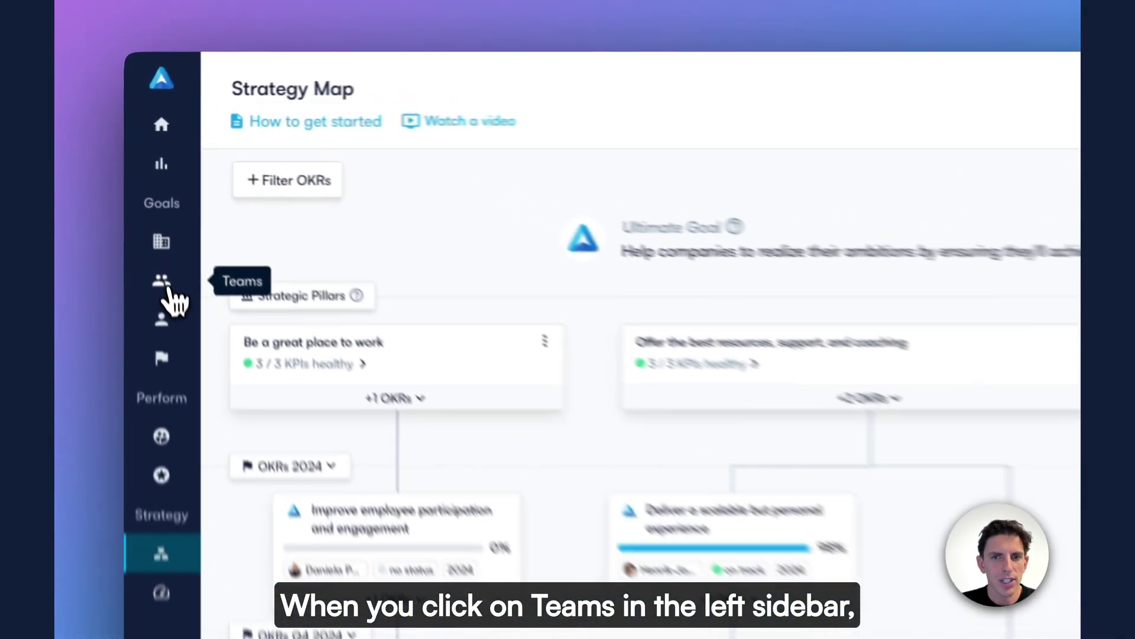
- Open the Teams overview, expand Customer Success and Sales sub-teams, and open the Customer Success team page
left_click(162, 282)
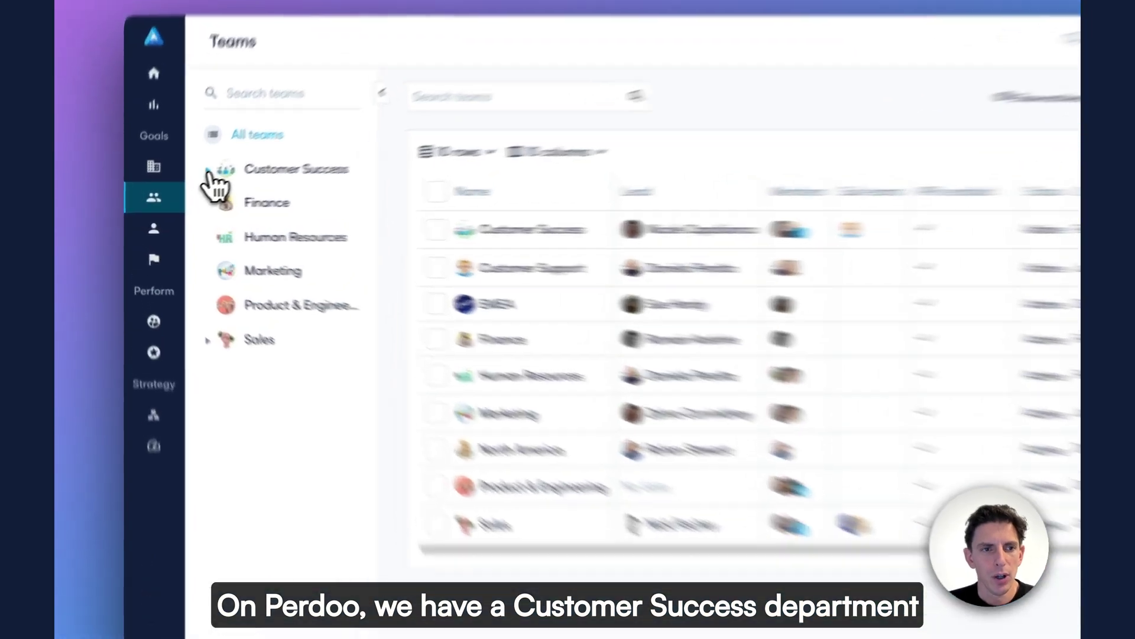
left_click(187, 183)
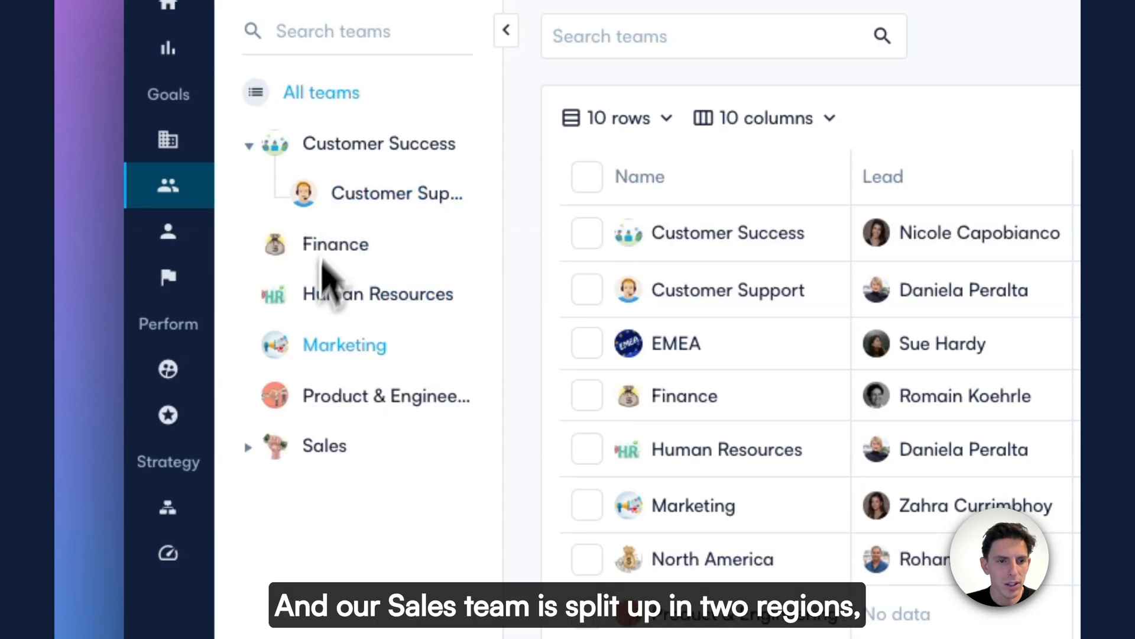
left_click(249, 449)
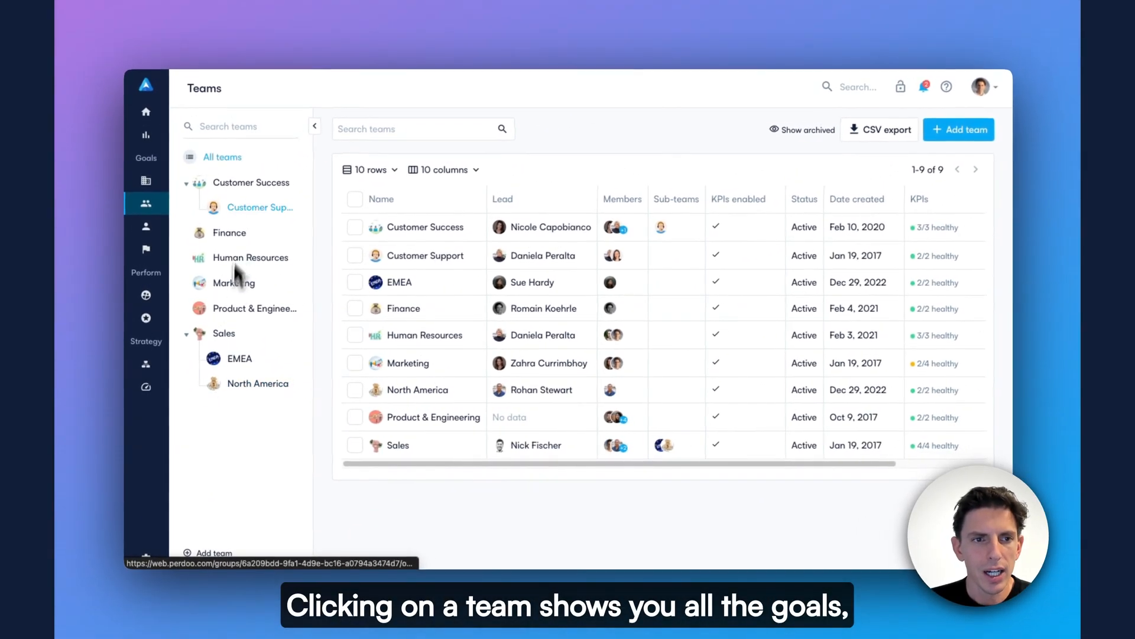
left_click(250, 183)
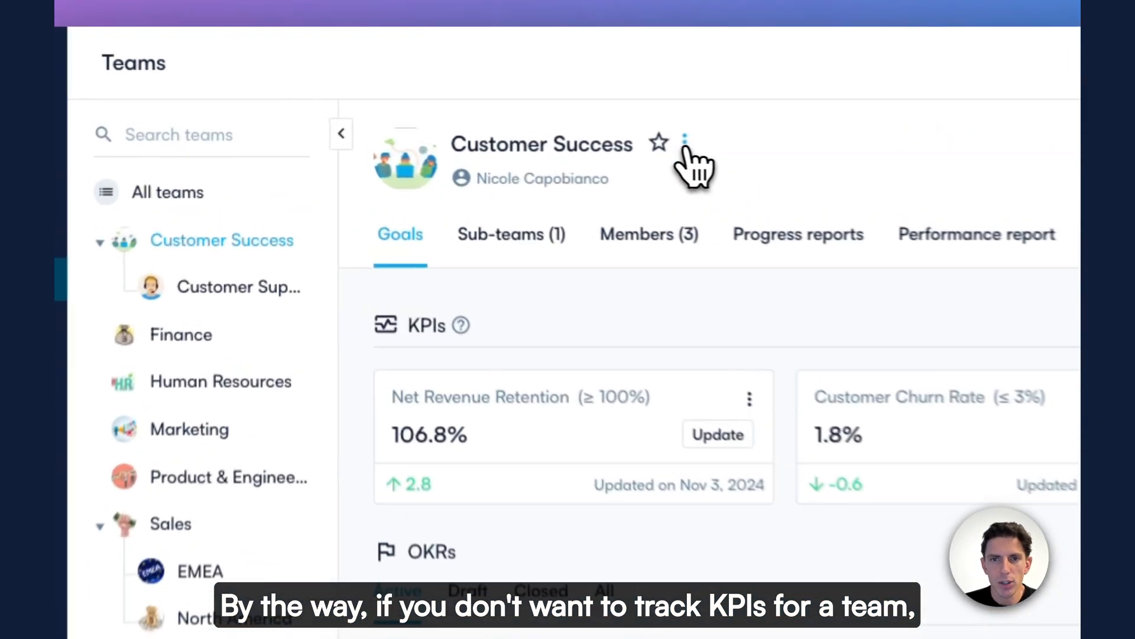
- Edit the Customer Success team to turn off KPI tracking, close the editor and open the Users list
left_click(510, 135)
left_click(725, 183)
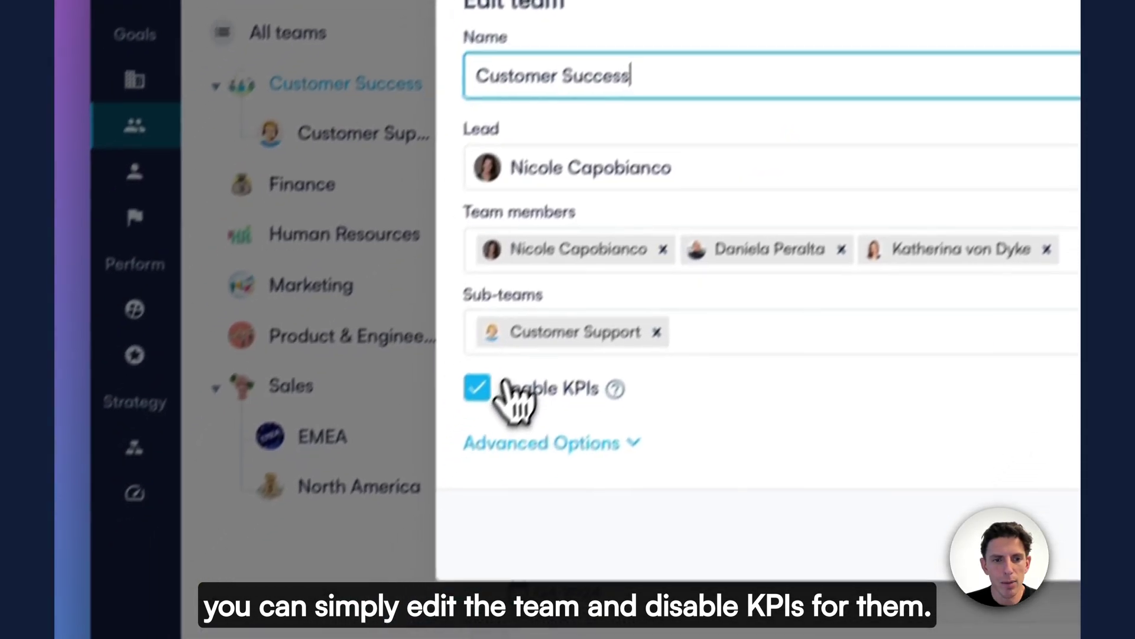
left_click(519, 355)
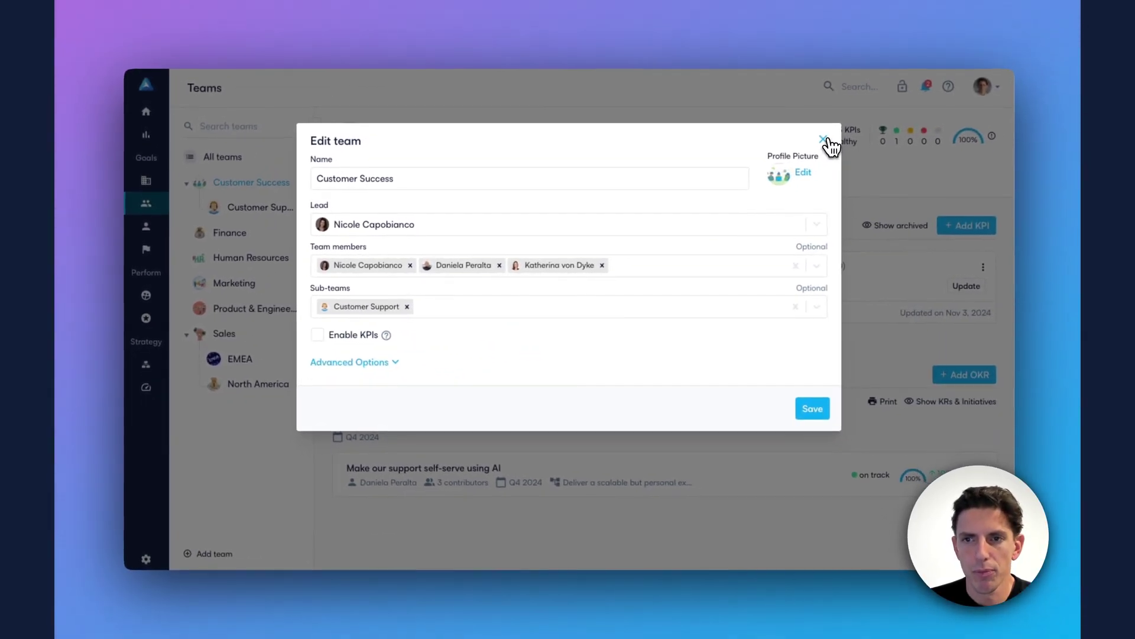
left_click(825, 140)
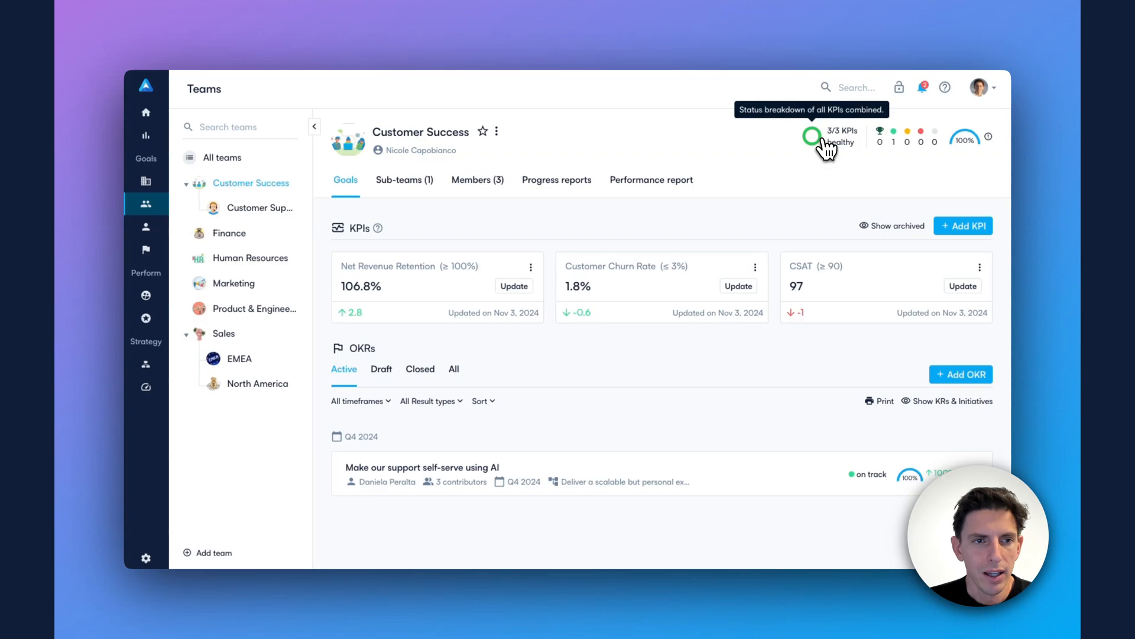
left_click(146, 226)
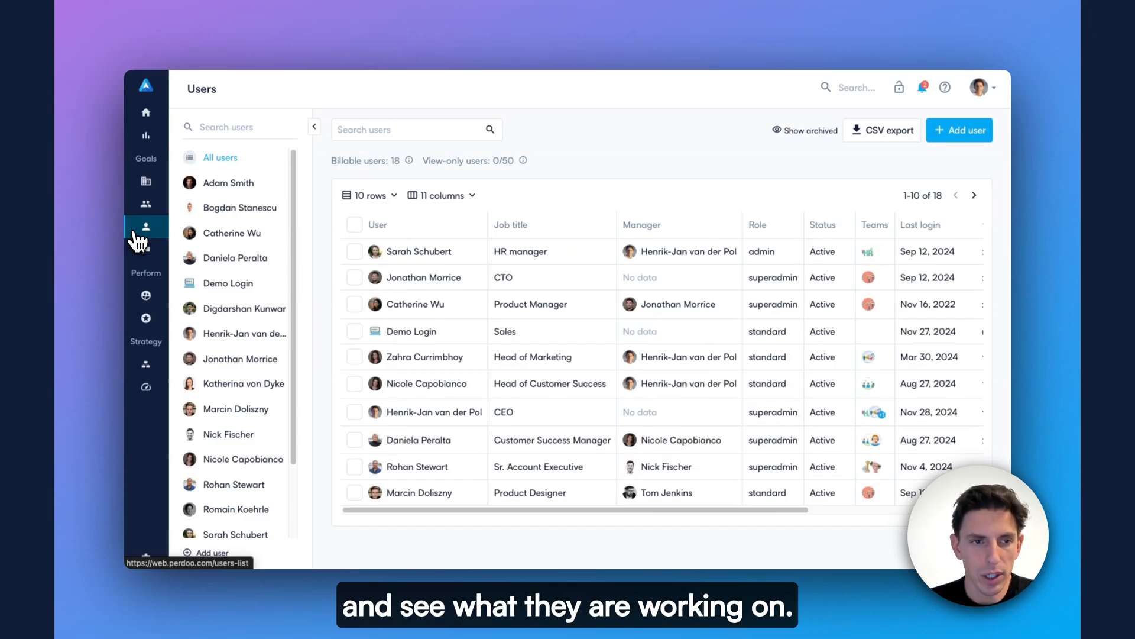
- Open one user's goals page with their KPIs and Q4 2024 OKR, then go to Configure settings
left_click(218, 435)
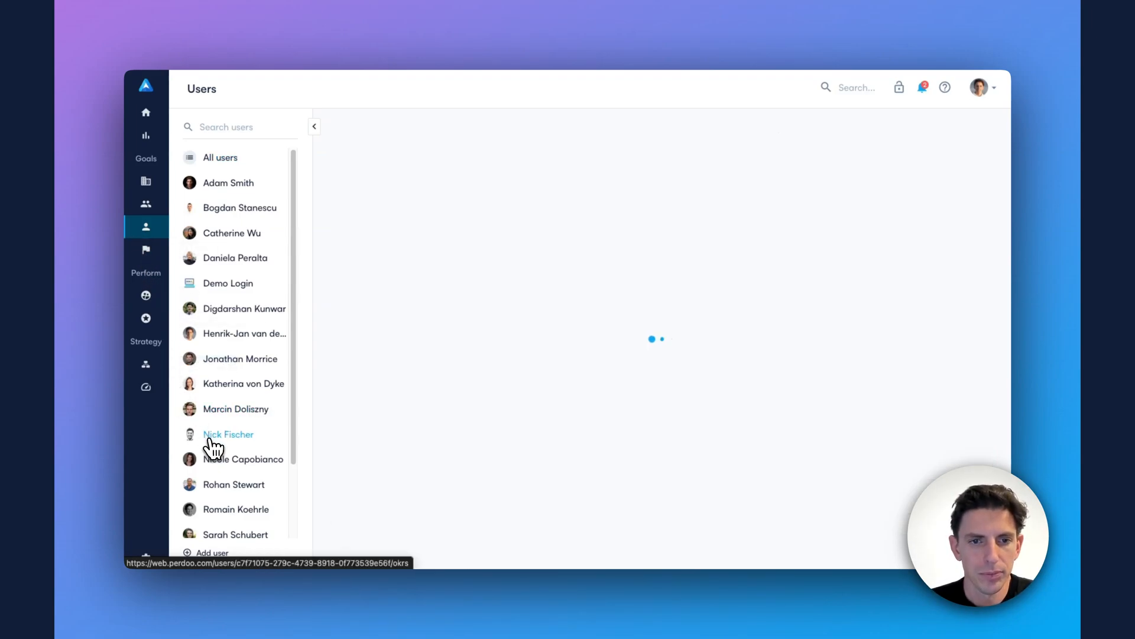
scroll(675, 399, "down", 2)
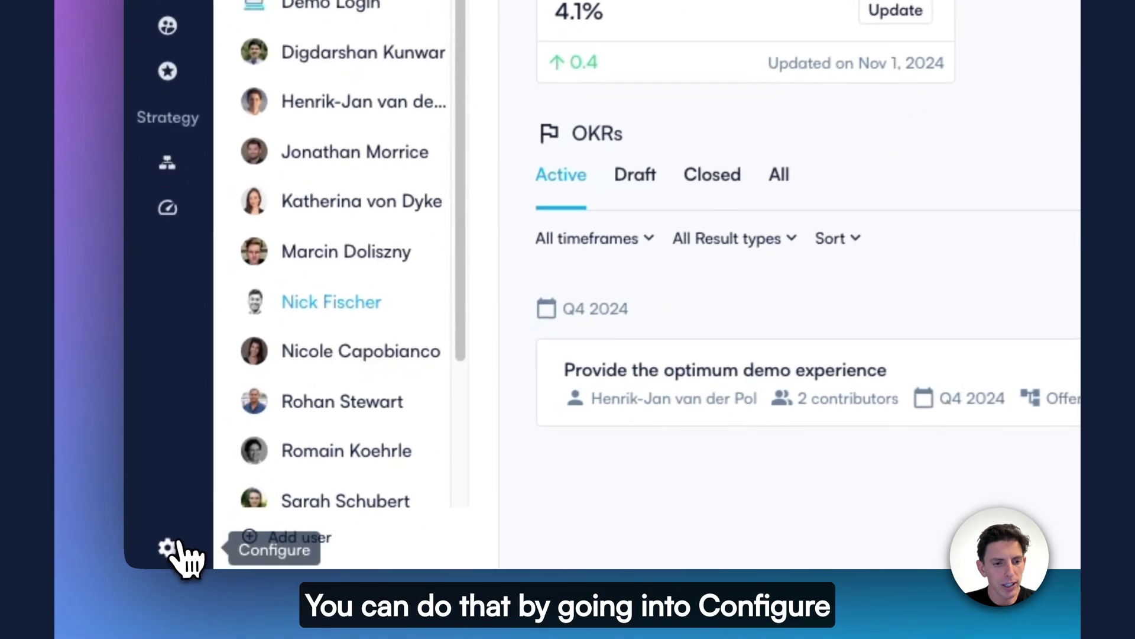
left_click(178, 545)
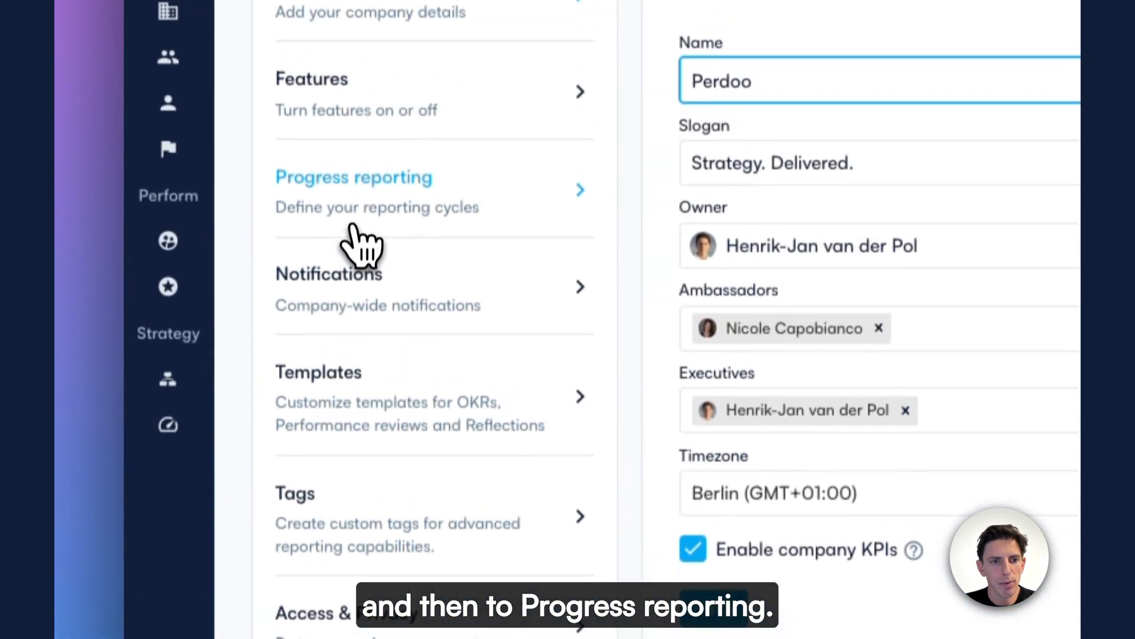
- In user Progress reporting settings, keep Weekly frequency and toggle User Reviews off and back on
left_click(368, 228)
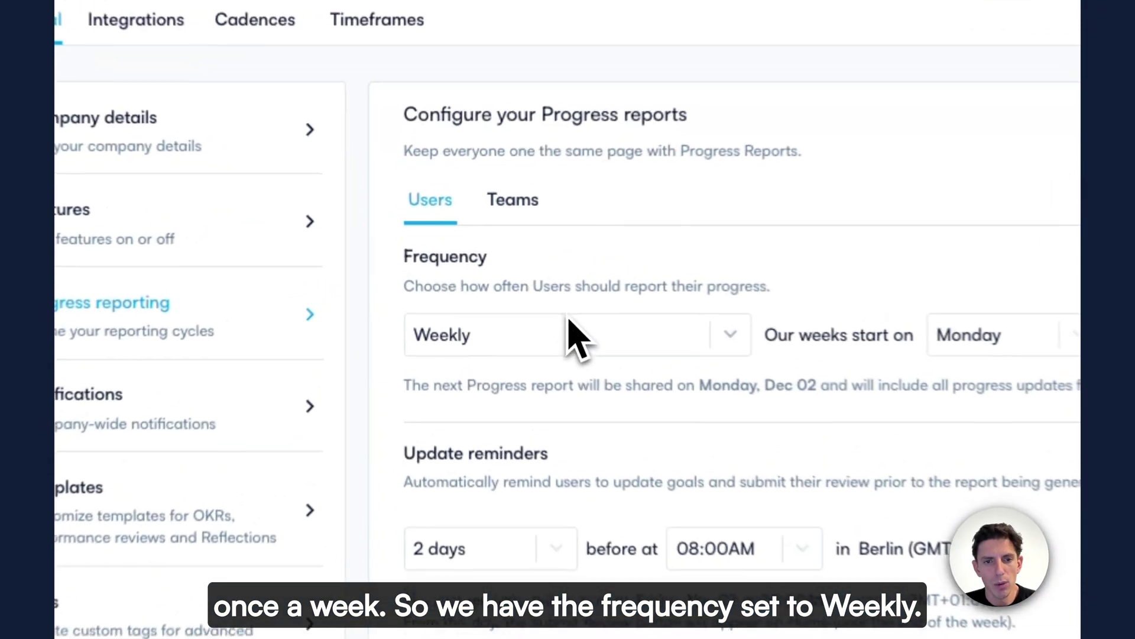
left_click(479, 283)
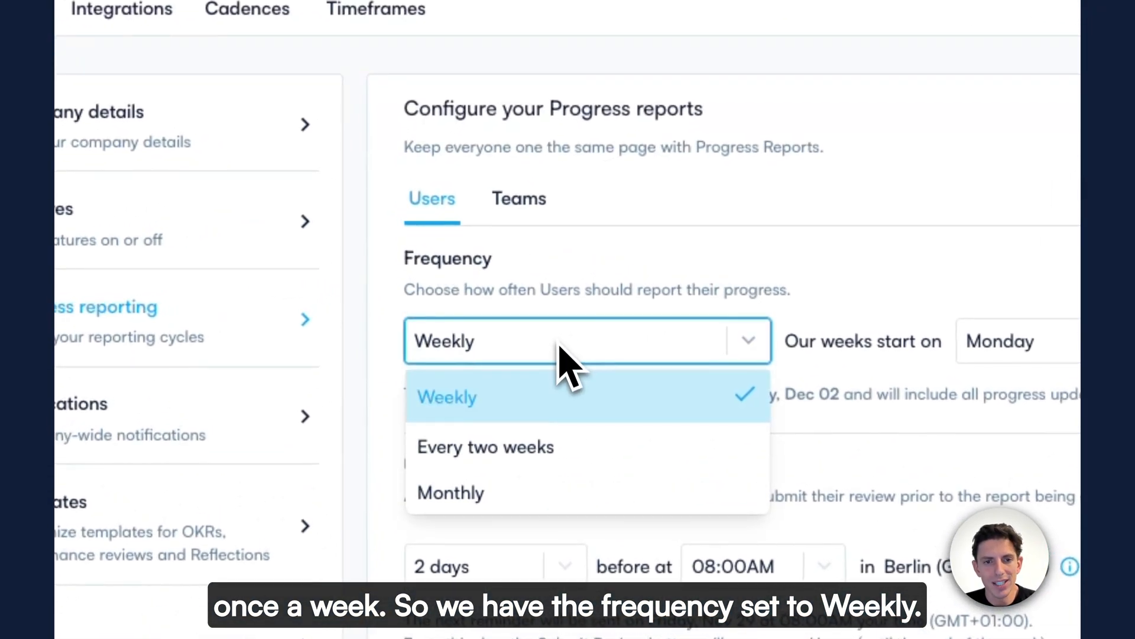
left_click(572, 406)
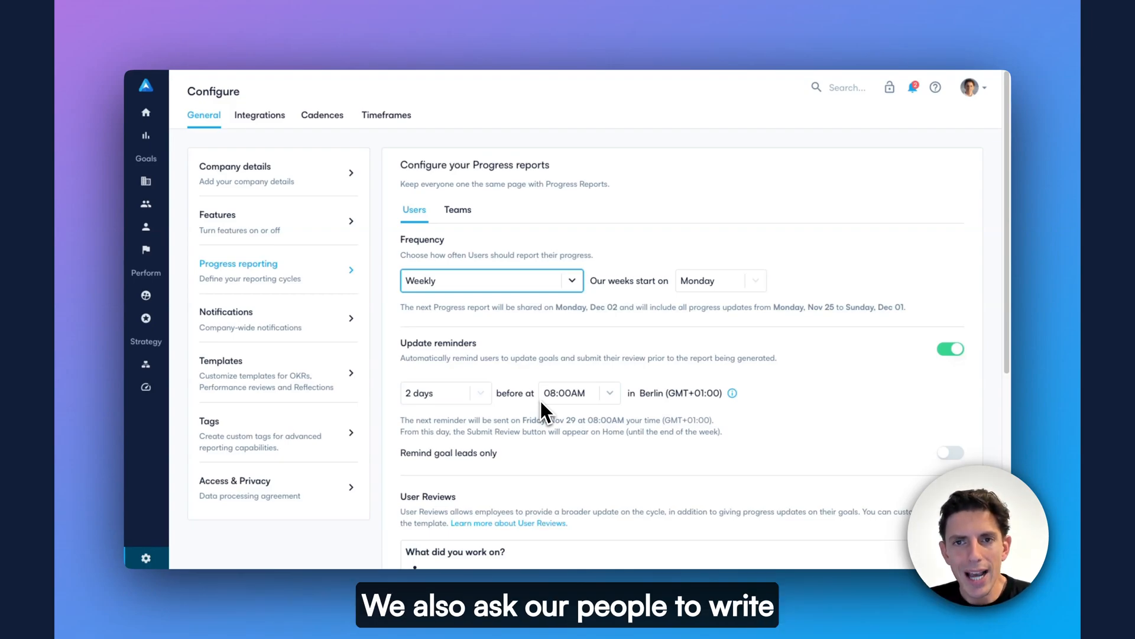
scroll(541, 401, "down", 3)
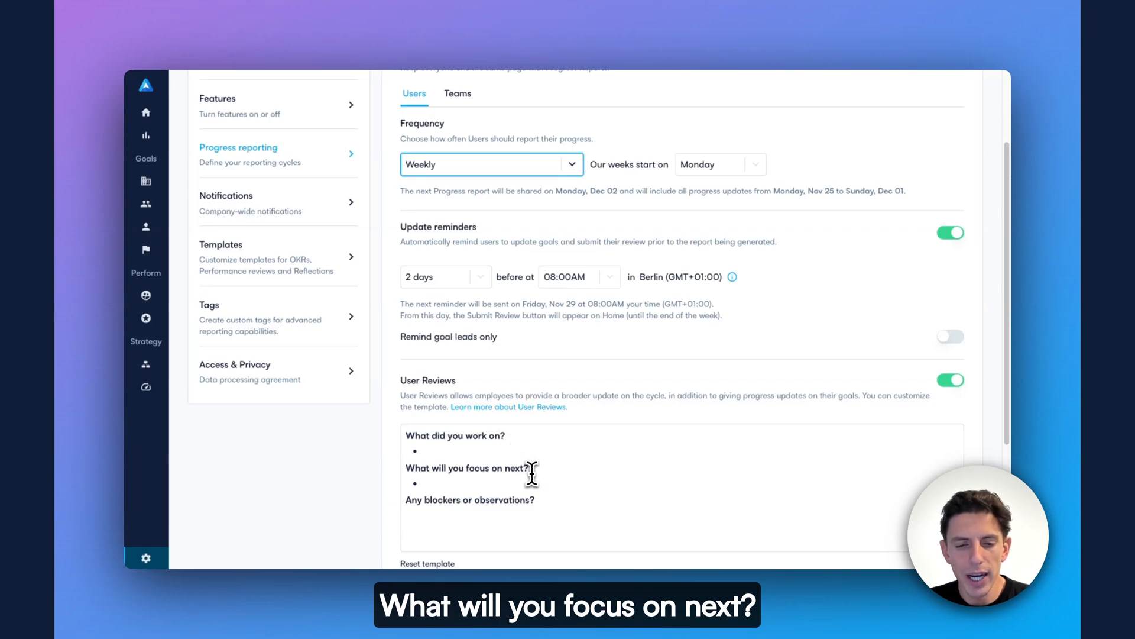
triple_click(552, 498)
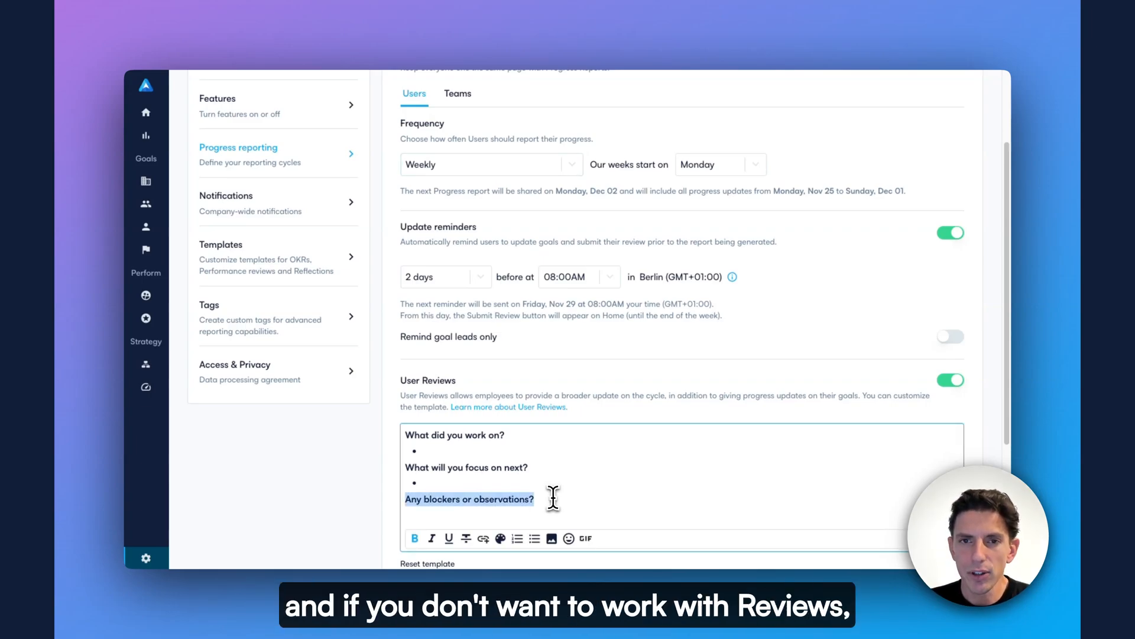
left_click(950, 382)
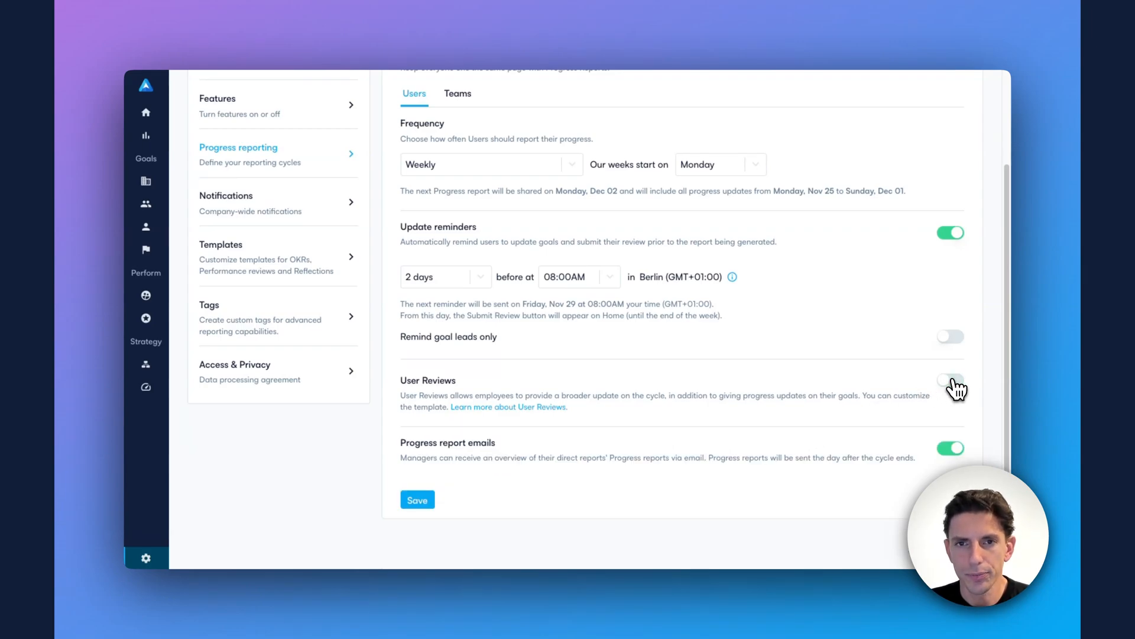
left_click(951, 382)
scroll(710, 355, "up", 3)
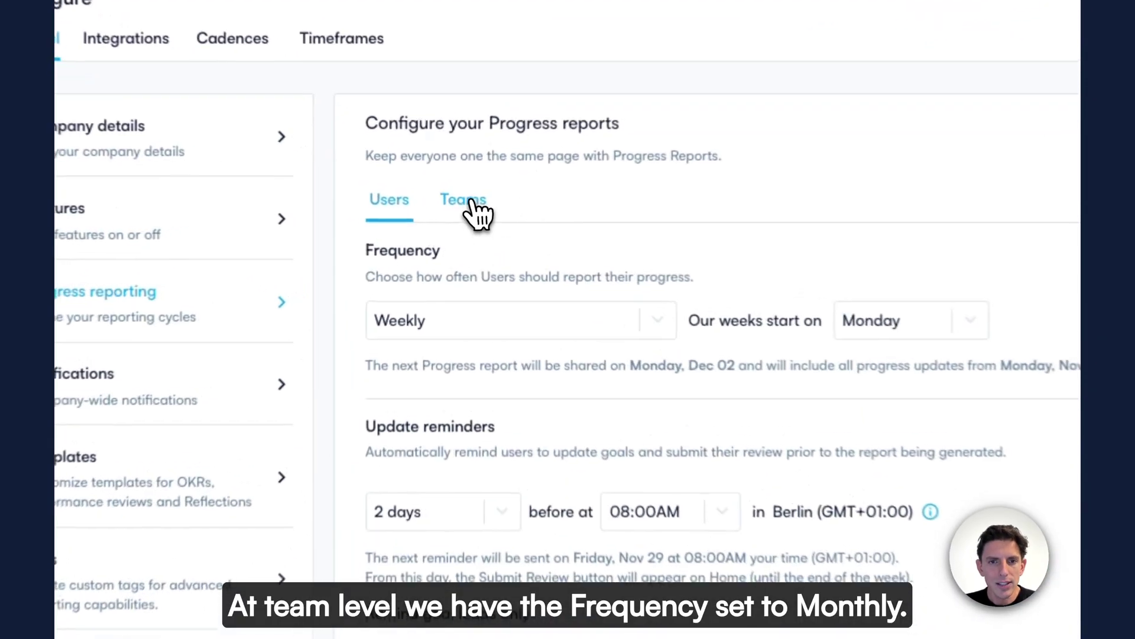
- Switch to the Teams progress report settings and keep the Monthly frequency
left_click(458, 209)
left_click(503, 320)
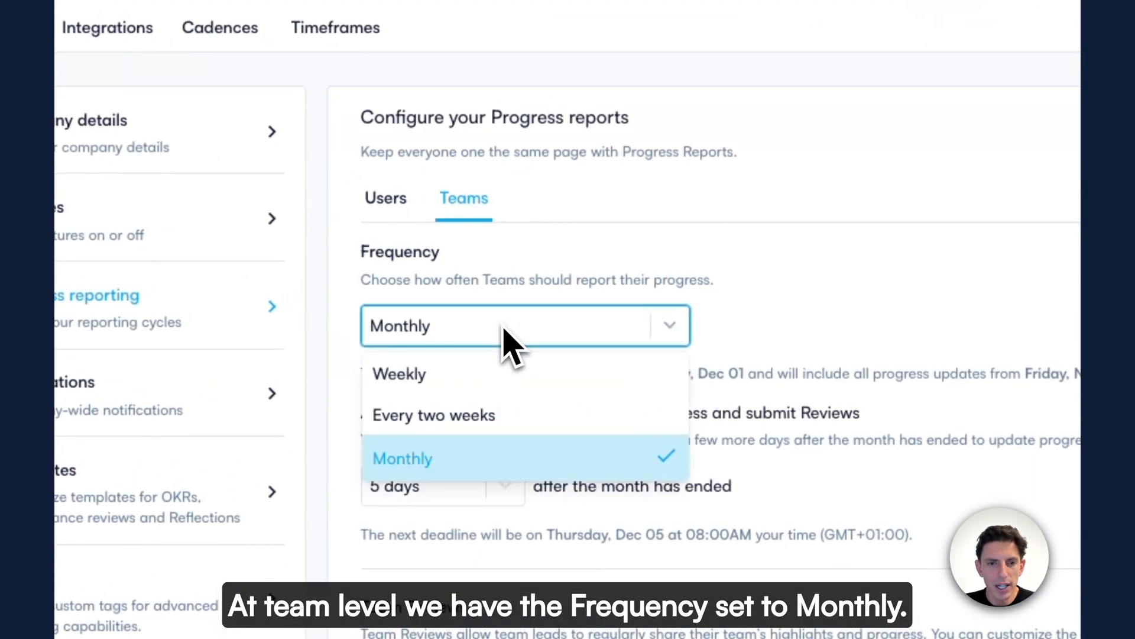
left_click(526, 454)
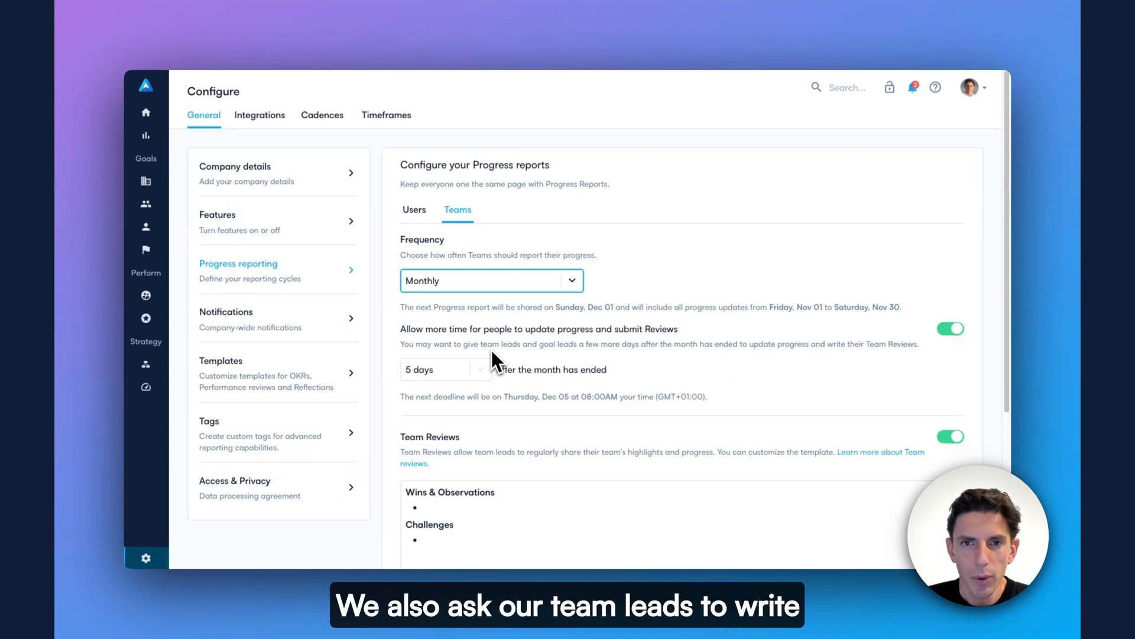
scroll(491, 354, "down", 3)
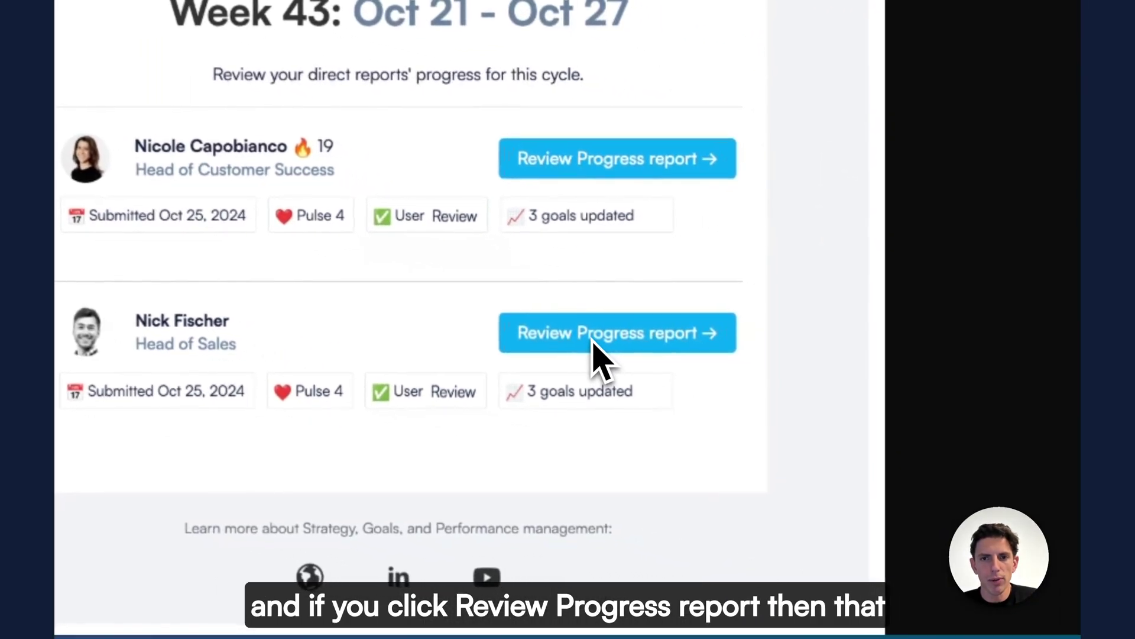
- Open the Head of Sales' Week 43 progress report from the direct-reports email
left_click(592, 349)
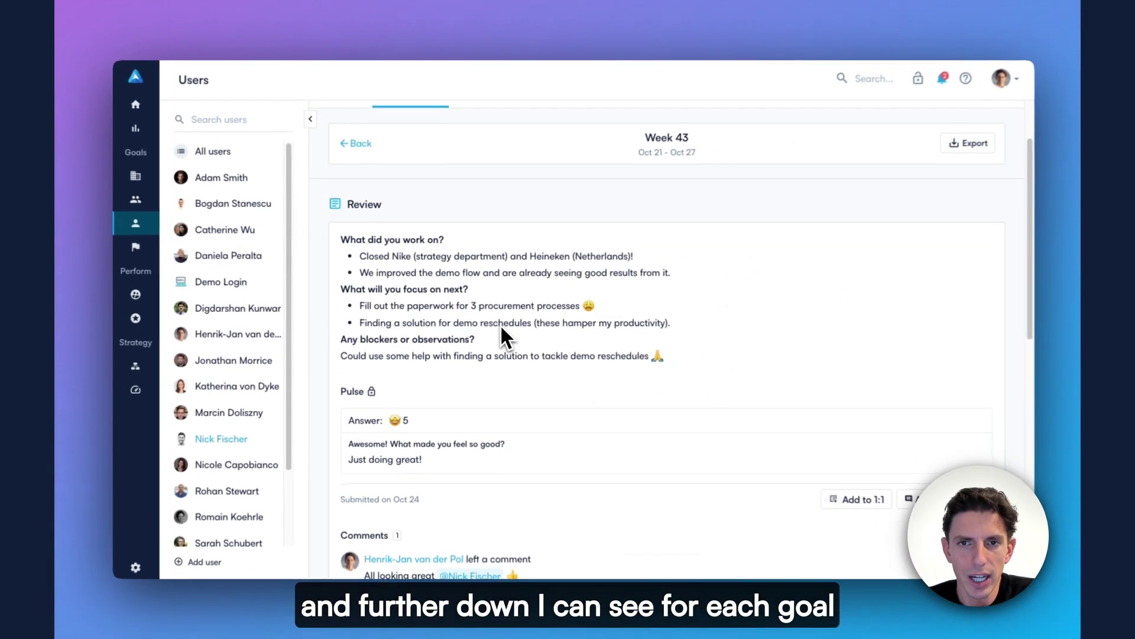
scroll(499, 328, "down", 5)
scroll(498, 331, "down", 5)
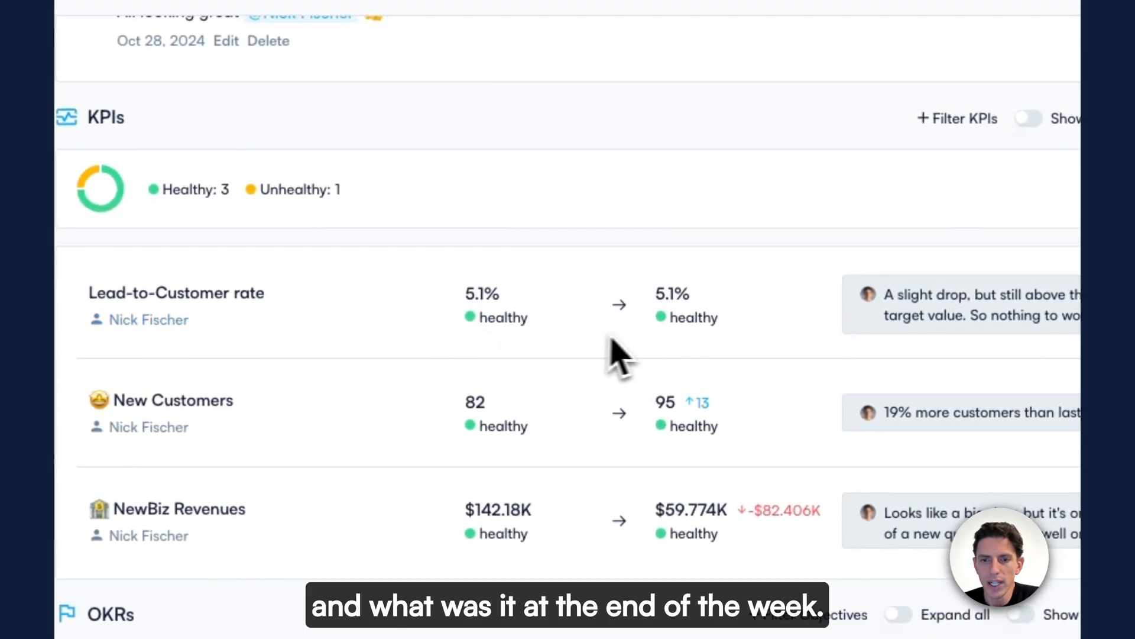
scroll(685, 349, "down", 2)
scroll(685, 348, "down", 3)
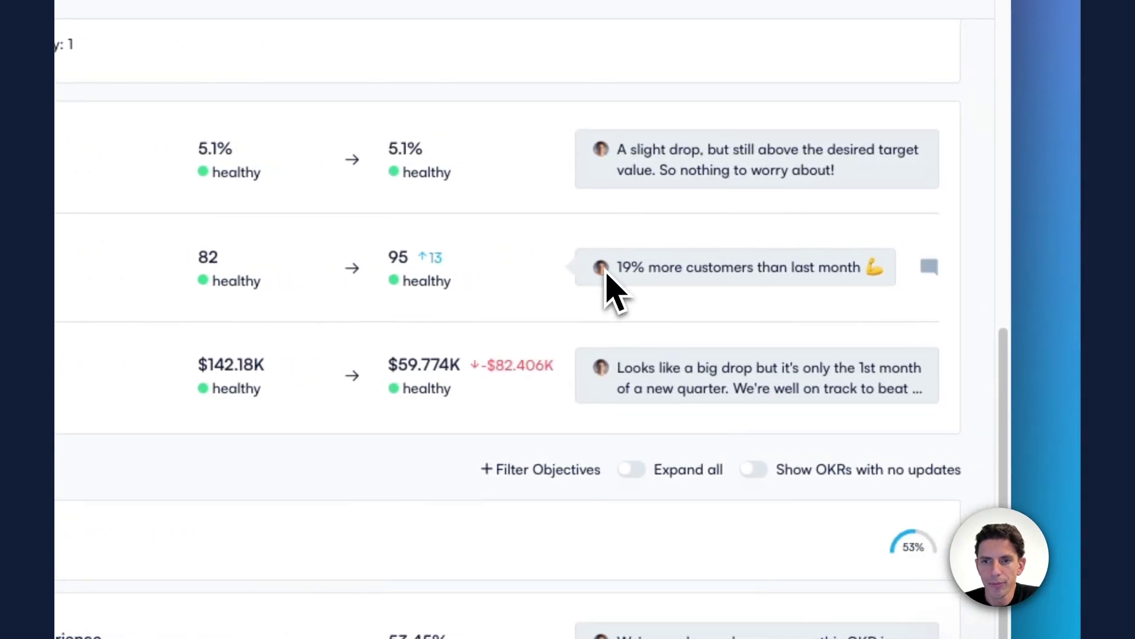
mouse_move(470, 284)
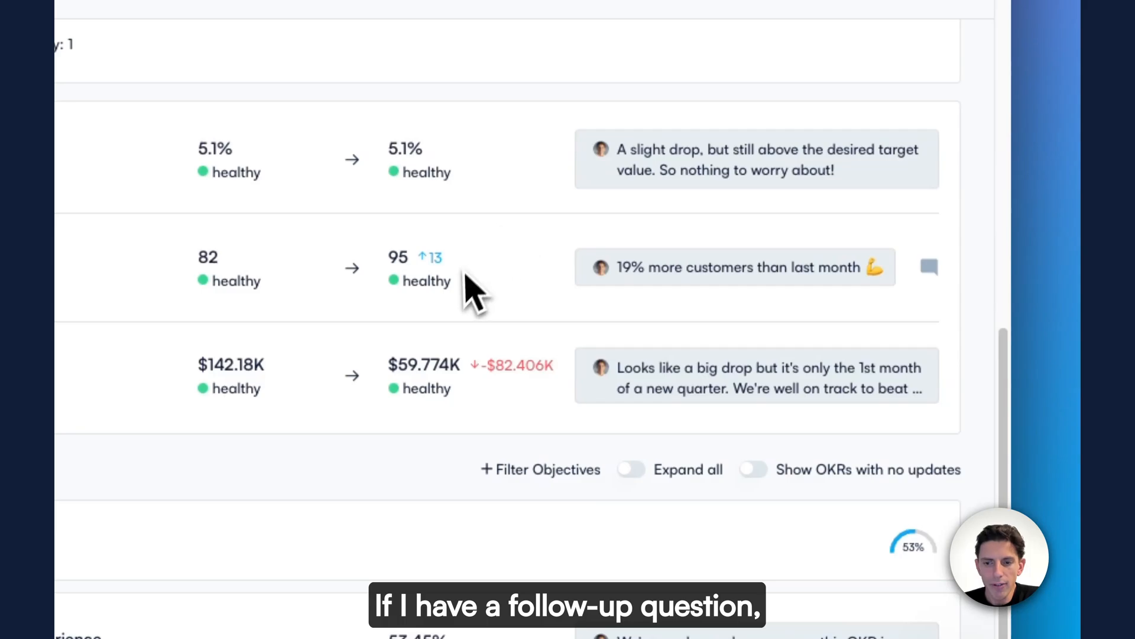
scroll(465, 286, "down", 3)
scroll(899, 307, "down", 1)
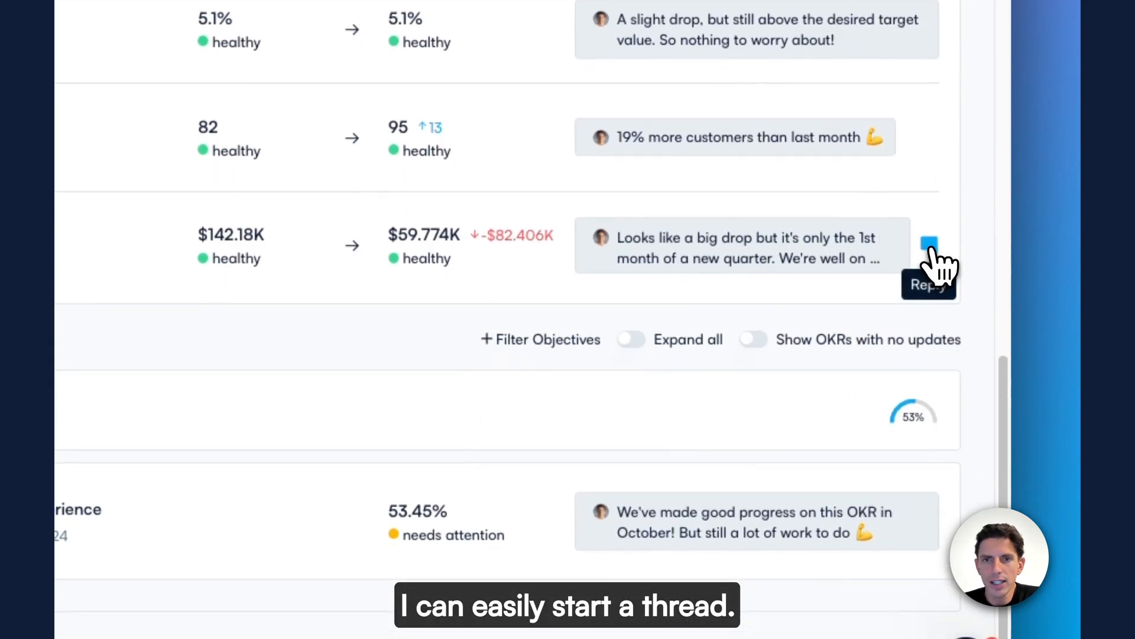
- Start a reply thread on the NewBiz Revenues comment and cancel it without posting
left_click(930, 241)
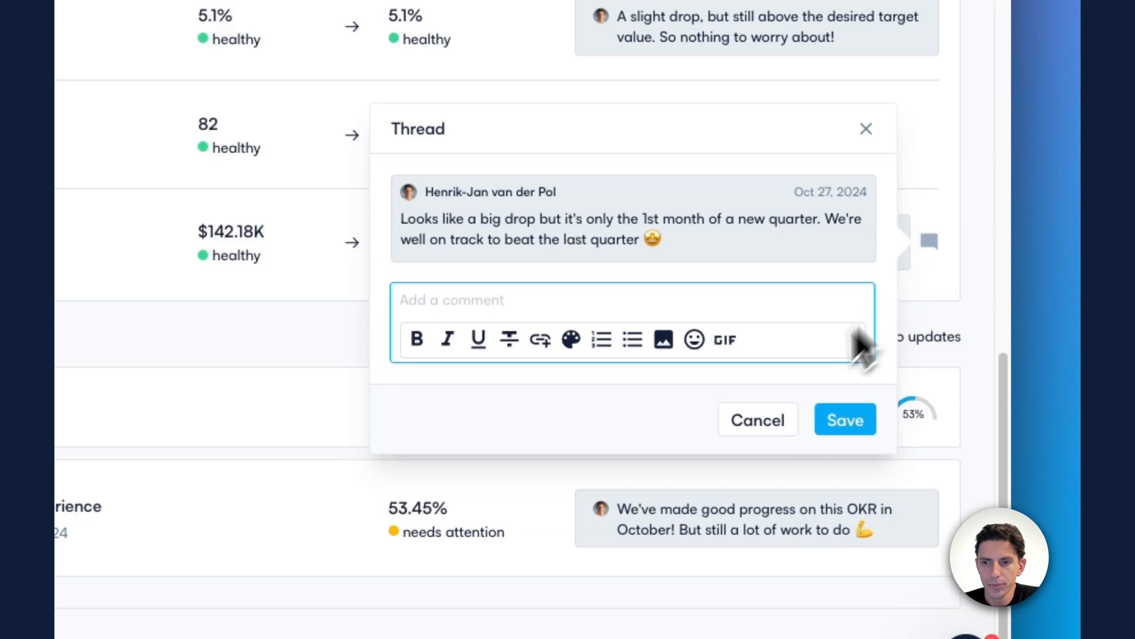
left_click(758, 419)
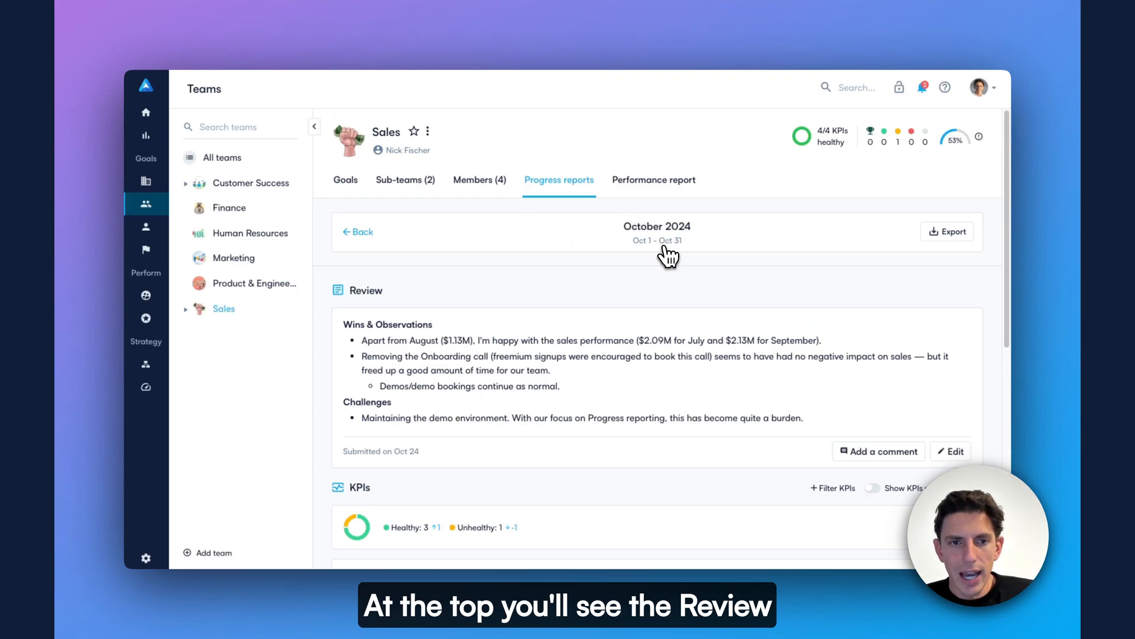
scroll(609, 269, "down", 2)
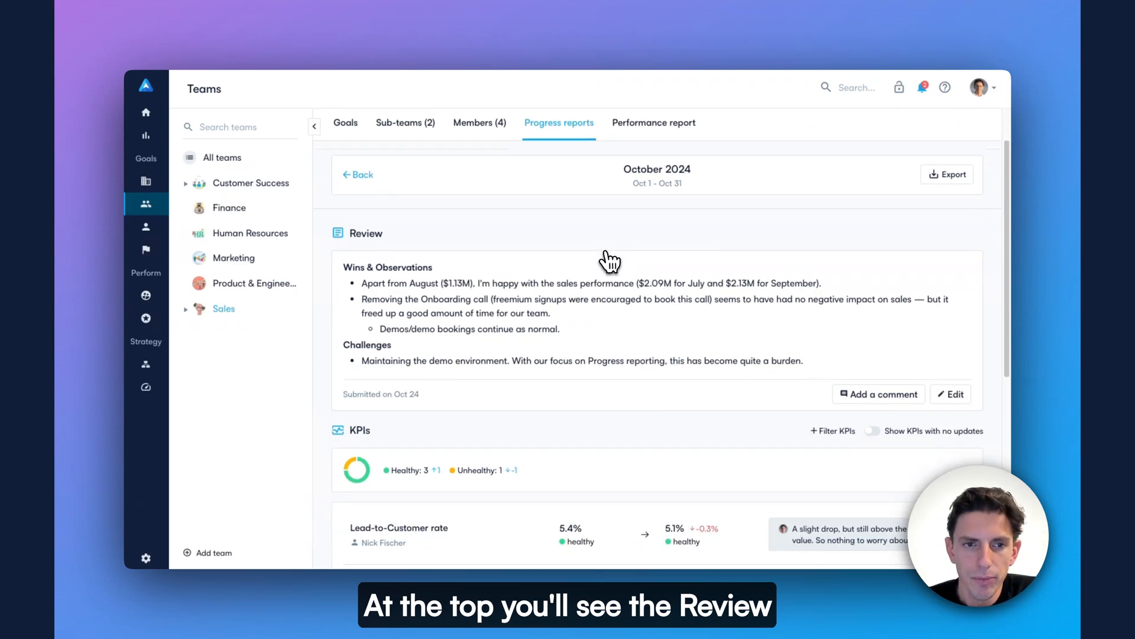
scroll(609, 269, "down", 1)
scroll(609, 268, "down", 2)
scroll(609, 269, "down", 1)
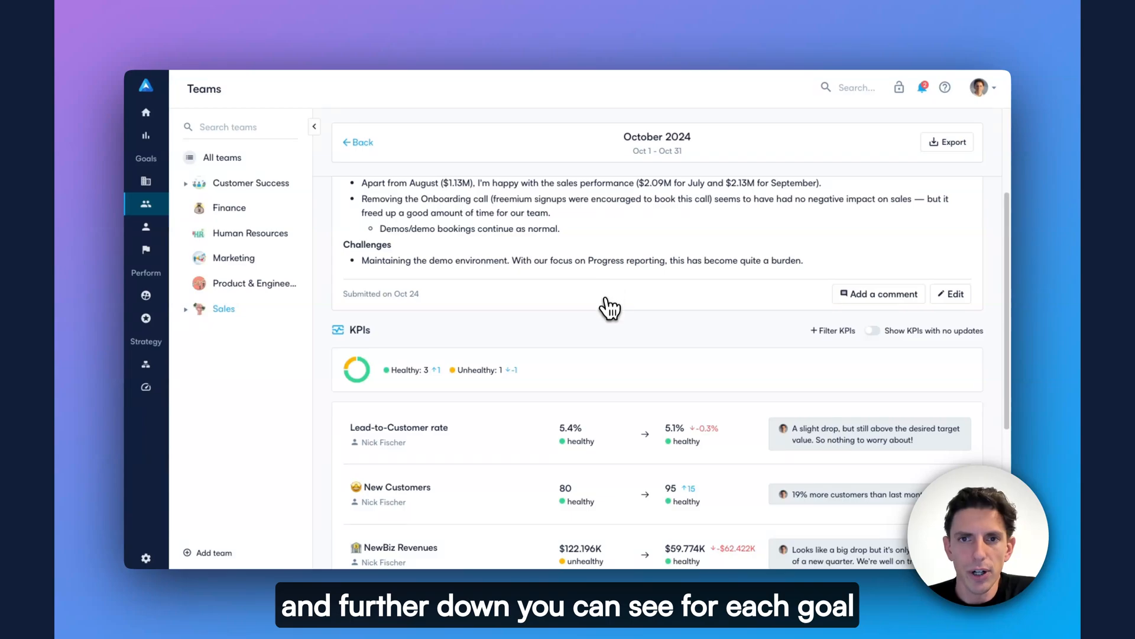
scroll(611, 349, "down", 2)
scroll(611, 350, "down", 1)
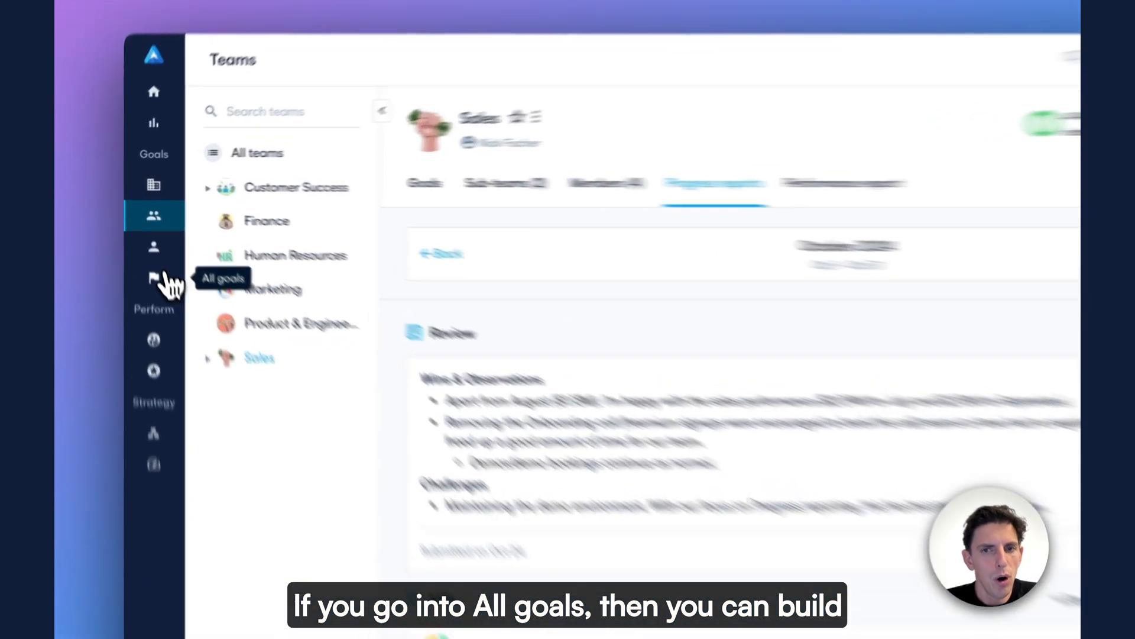
- Show the All goals report of 19 objectives and peek at its filter attributes, 11-column chooser and saved-report list
left_click(145, 249)
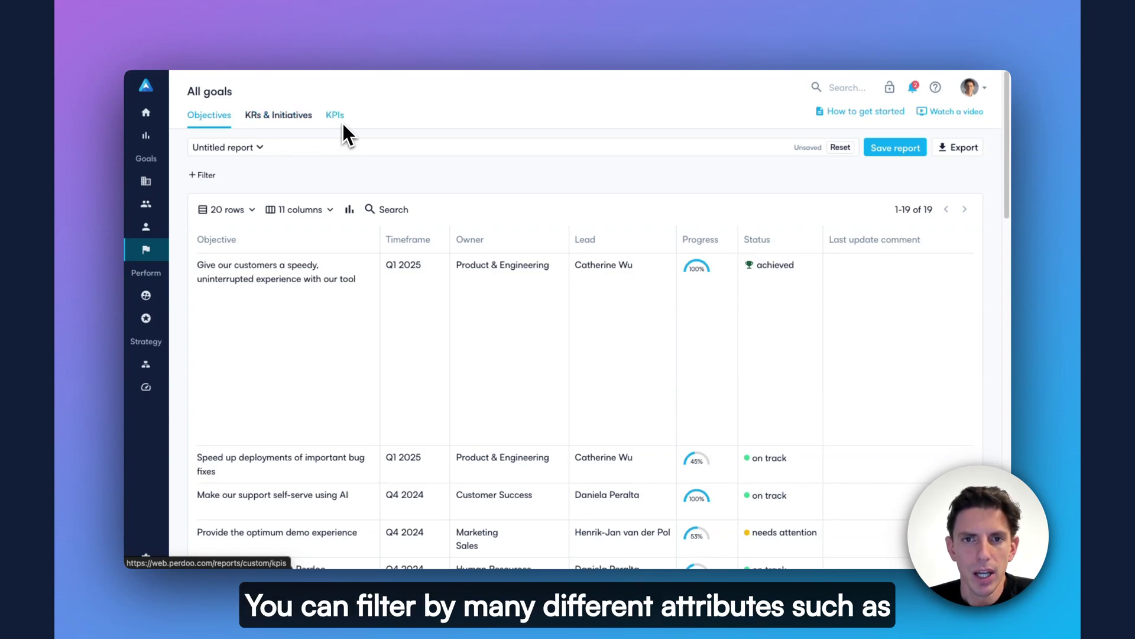
left_click(203, 174)
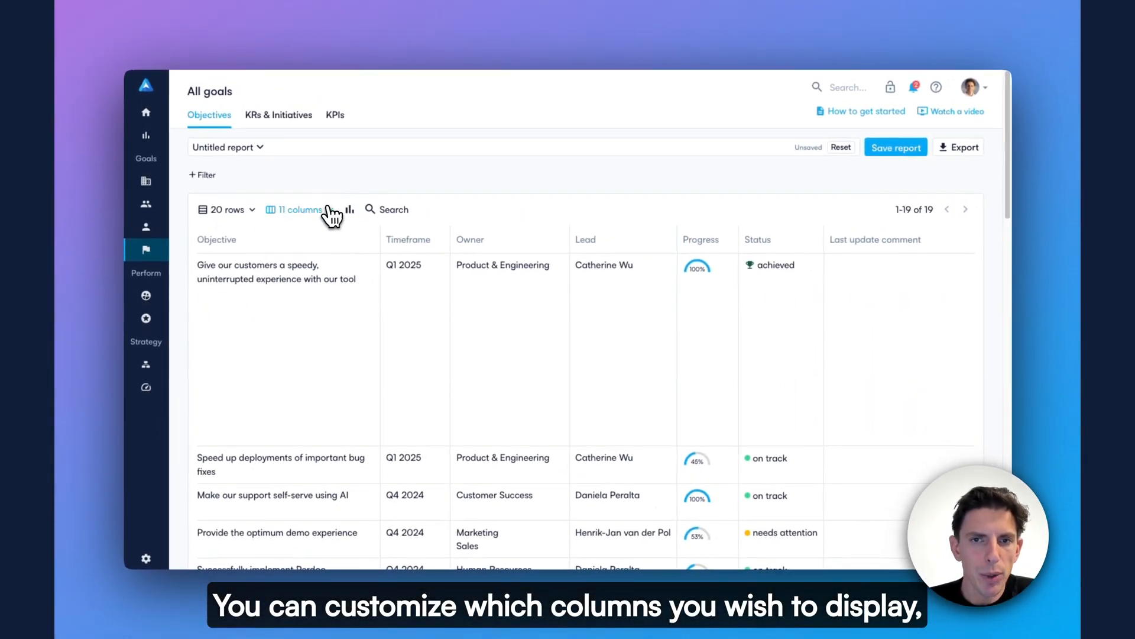
left_click(327, 210)
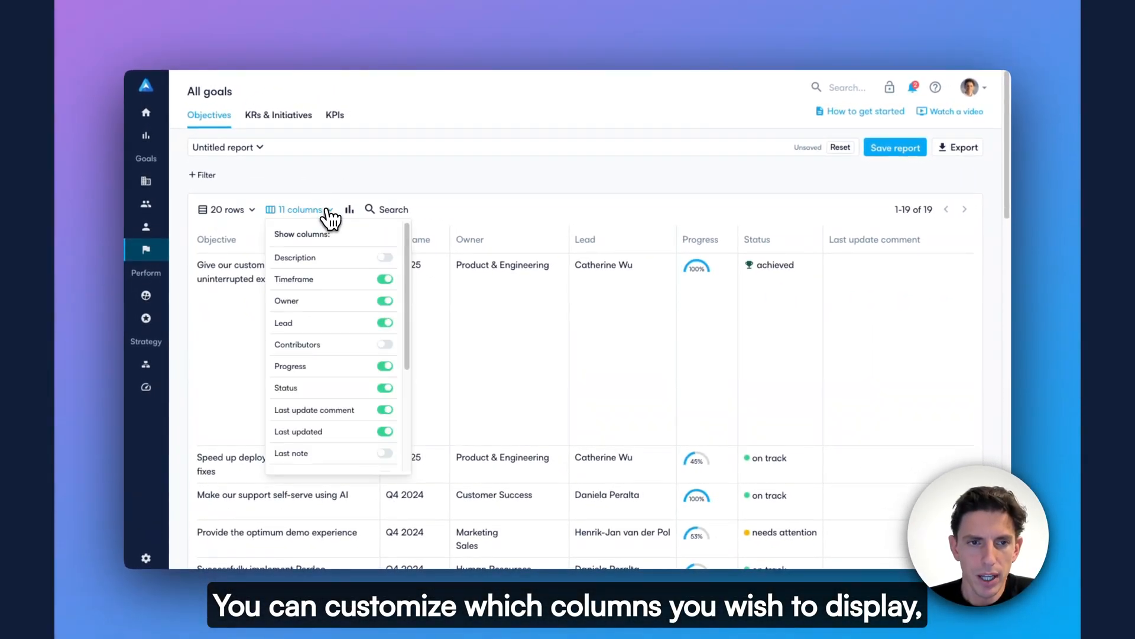
left_click(346, 175)
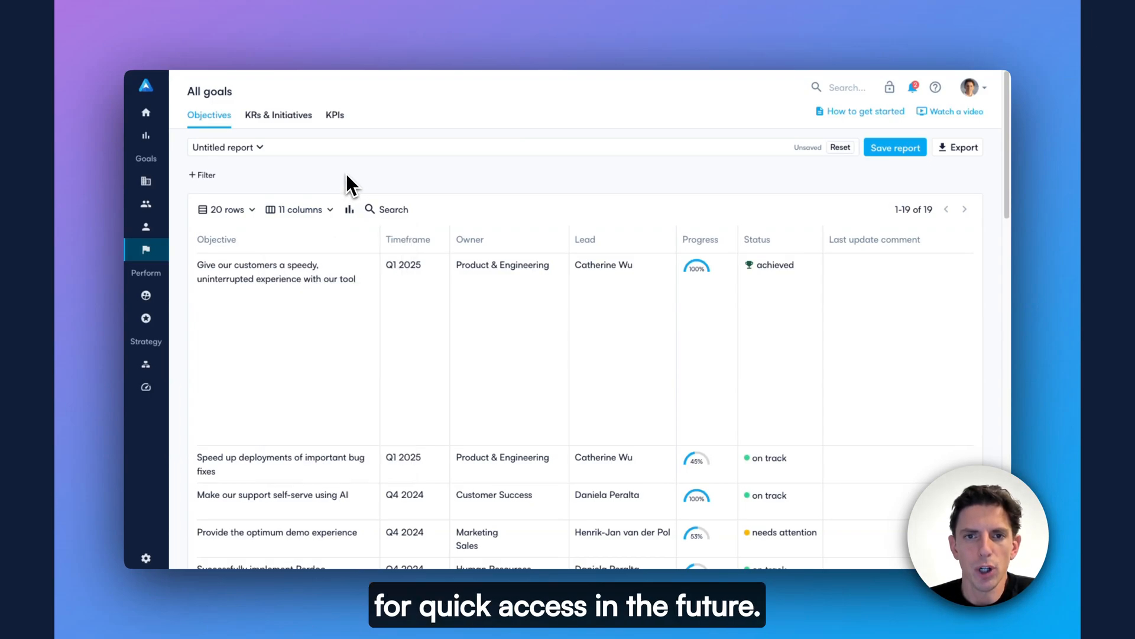
left_click(346, 149)
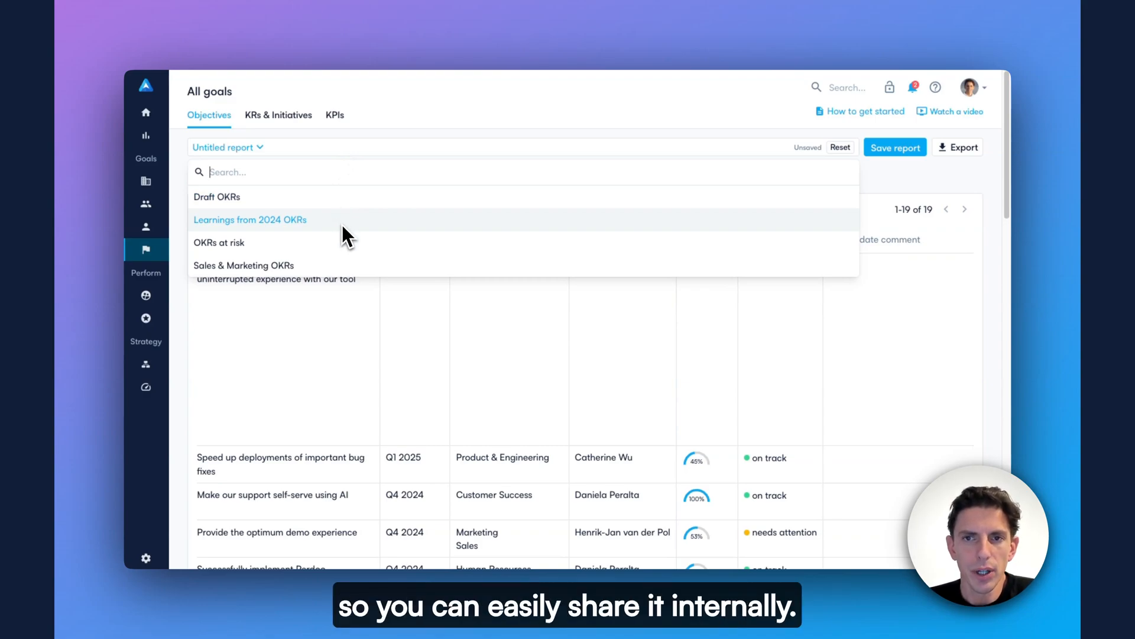
left_click(356, 143)
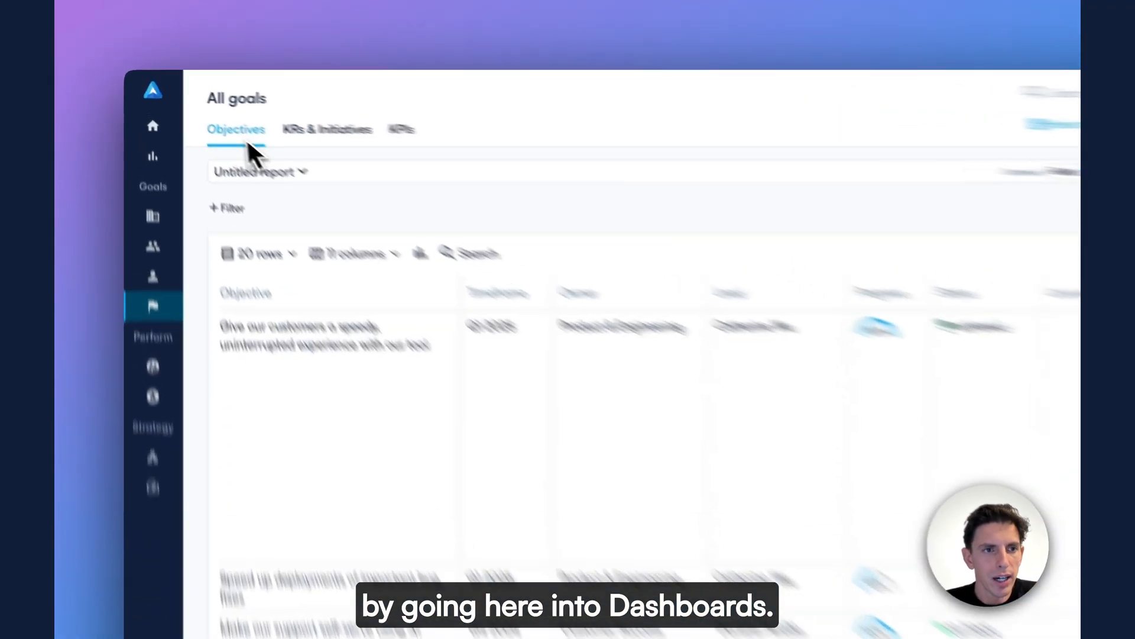
left_click(183, 200)
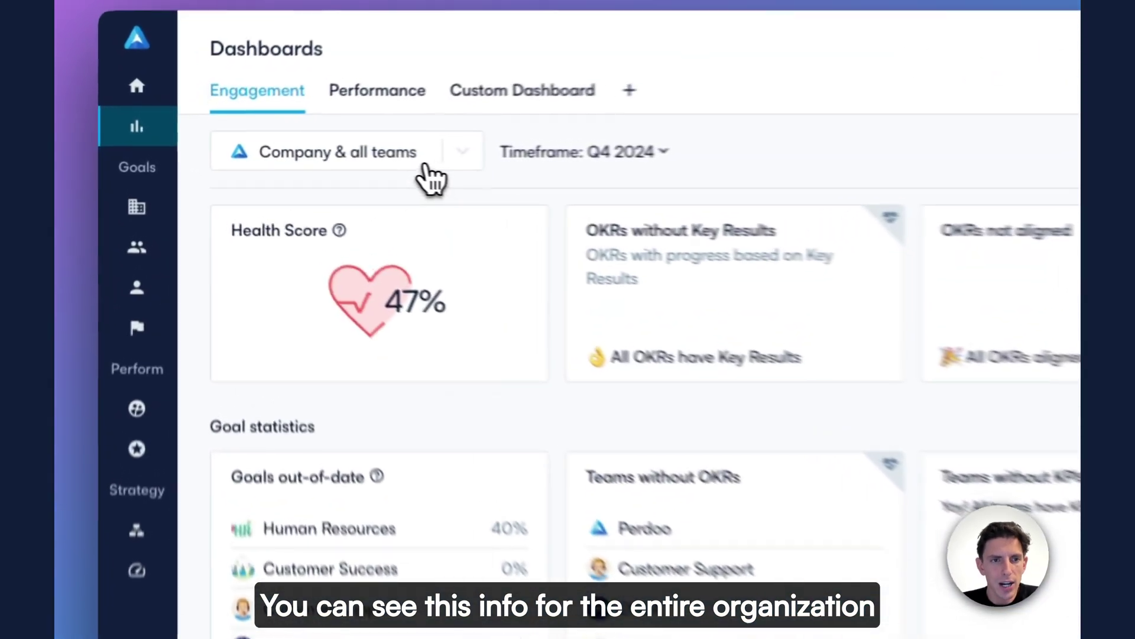
left_click(266, 150)
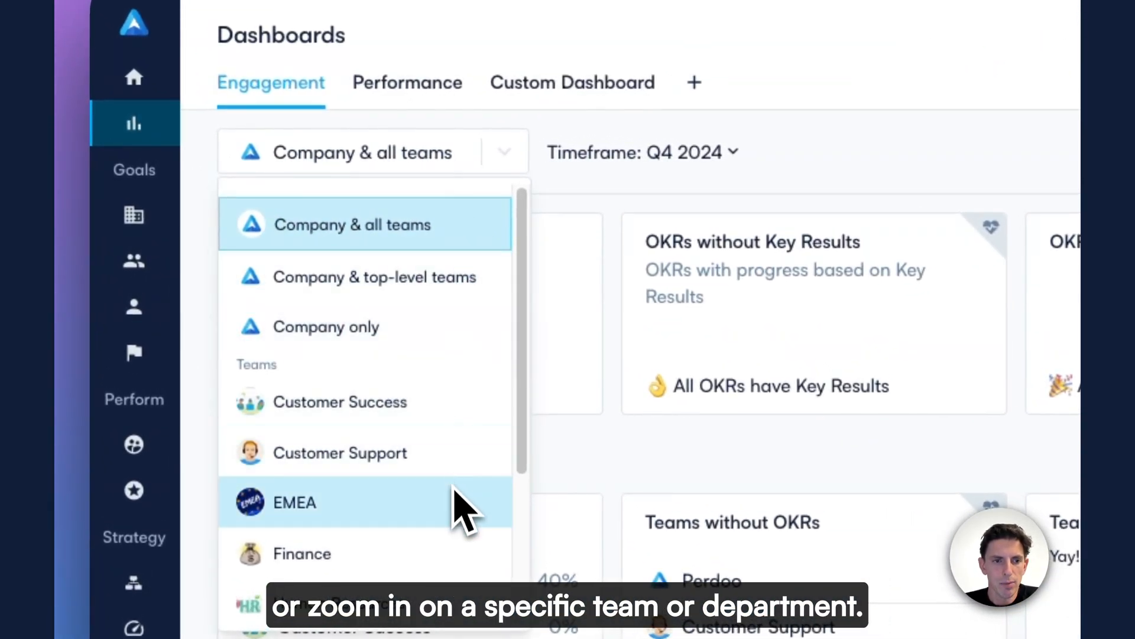
left_click(554, 257)
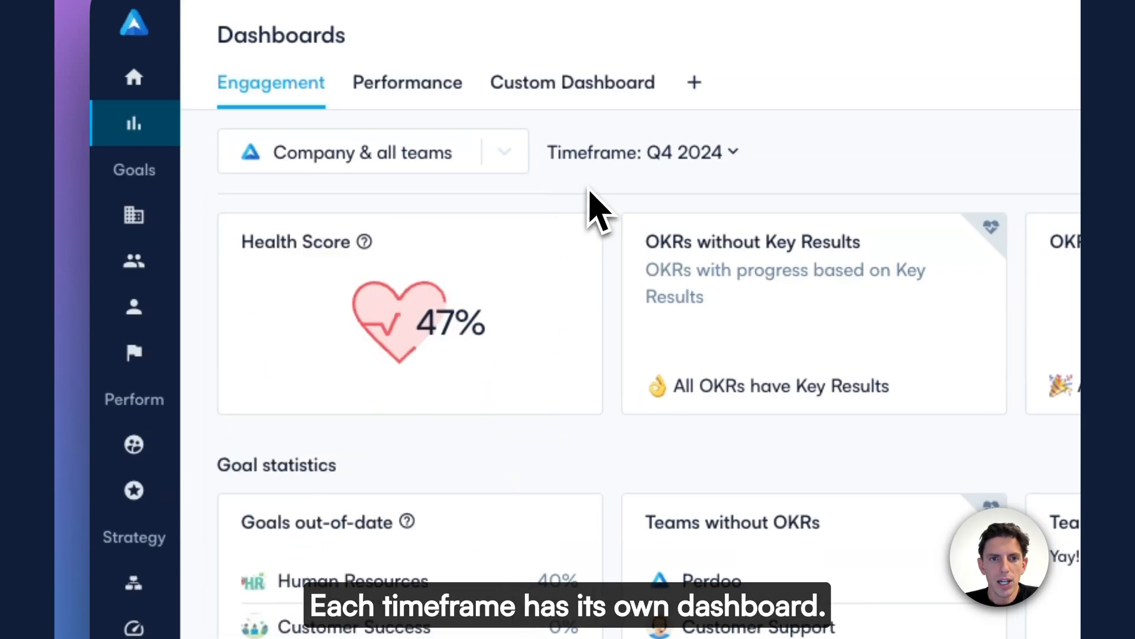
left_click(665, 153)
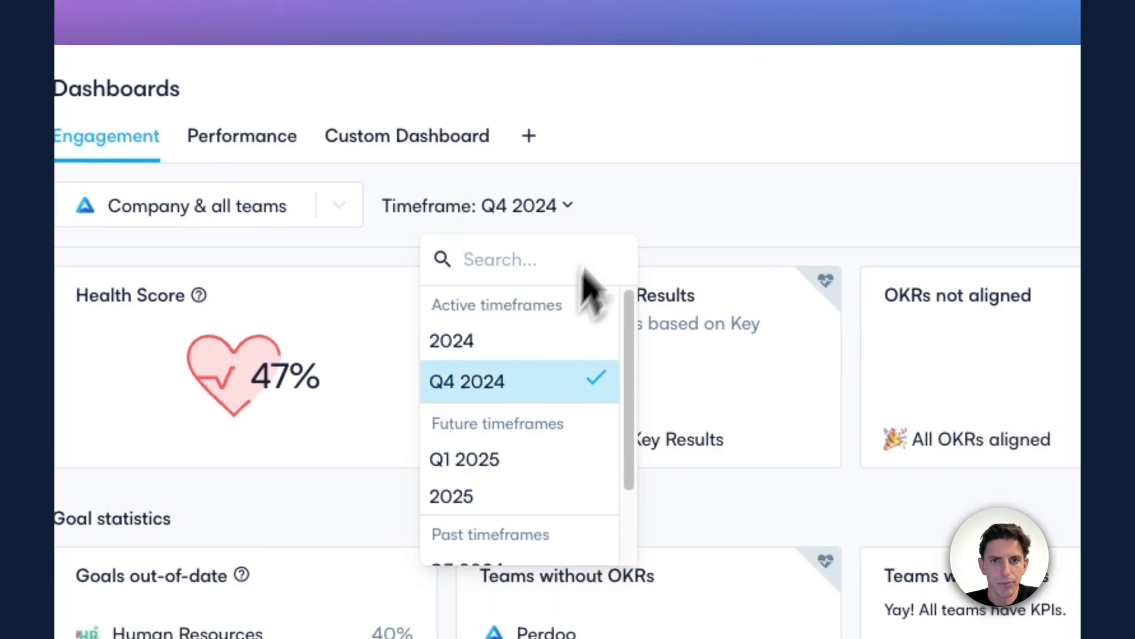
left_click(624, 224)
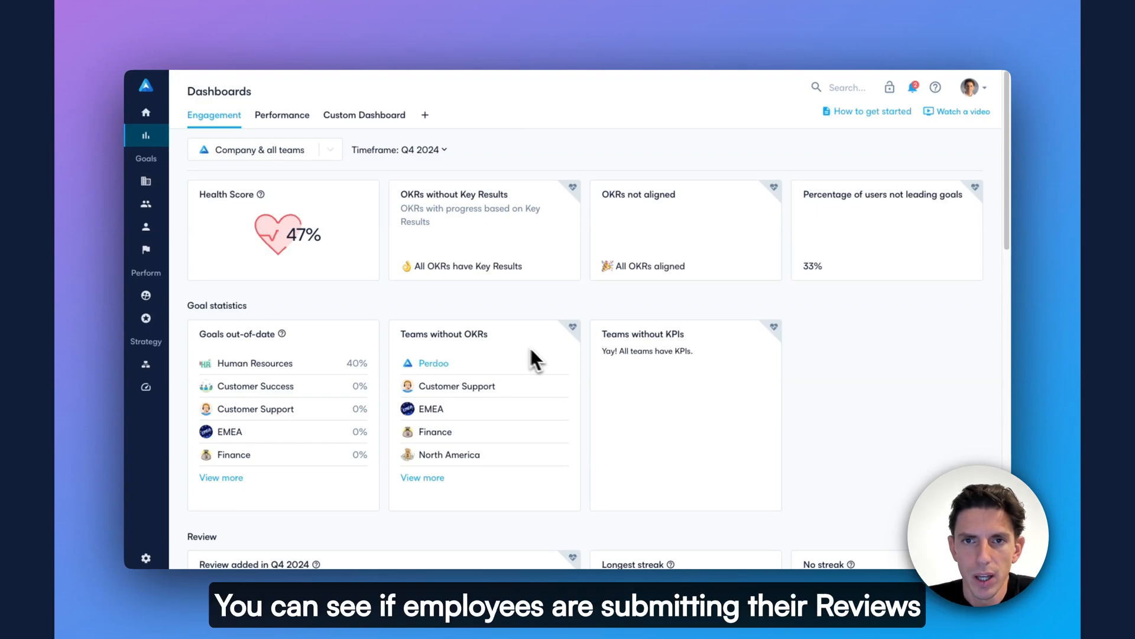
scroll(530, 346, "down", 3)
scroll(561, 363, "down", 2)
scroll(531, 341, "down", 2)
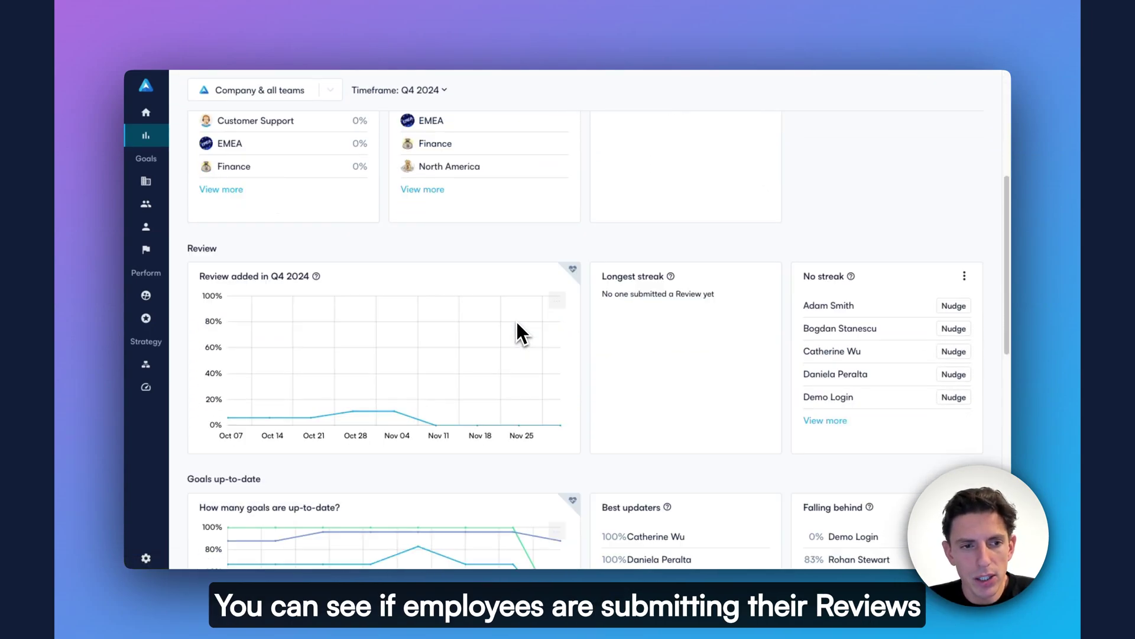
scroll(537, 343, "down", 1)
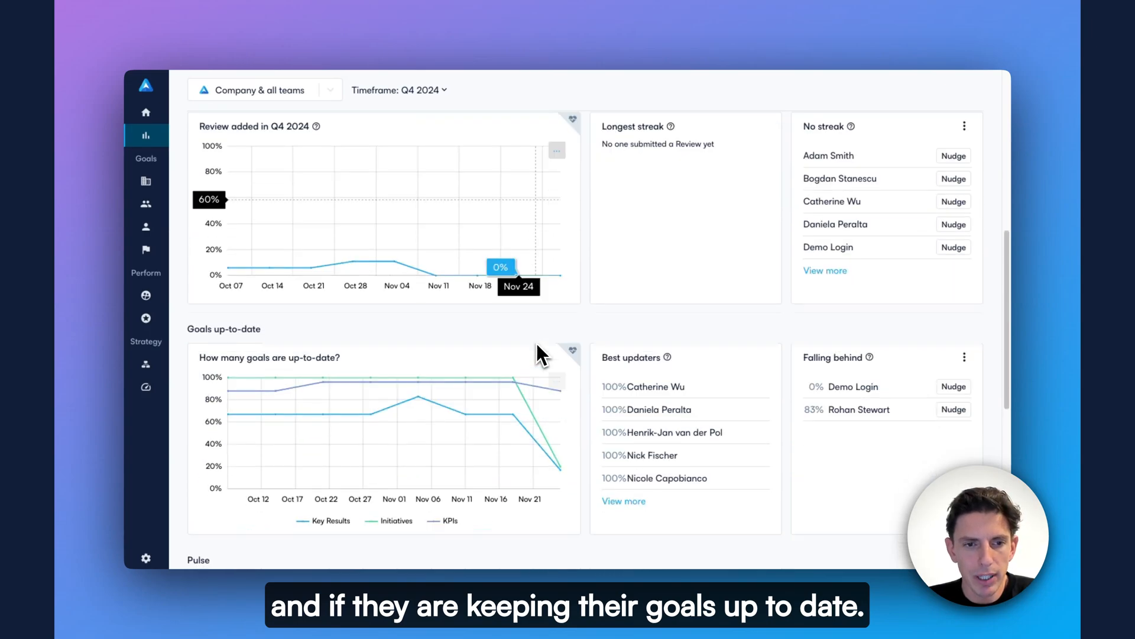
left_click(557, 382)
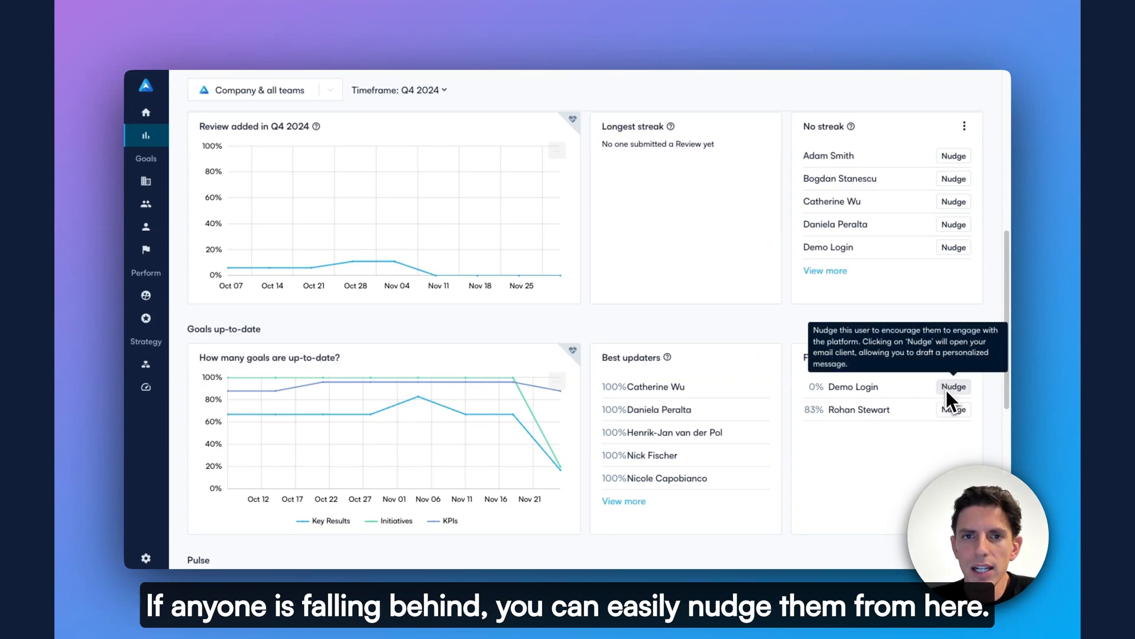
mouse_move(953, 387)
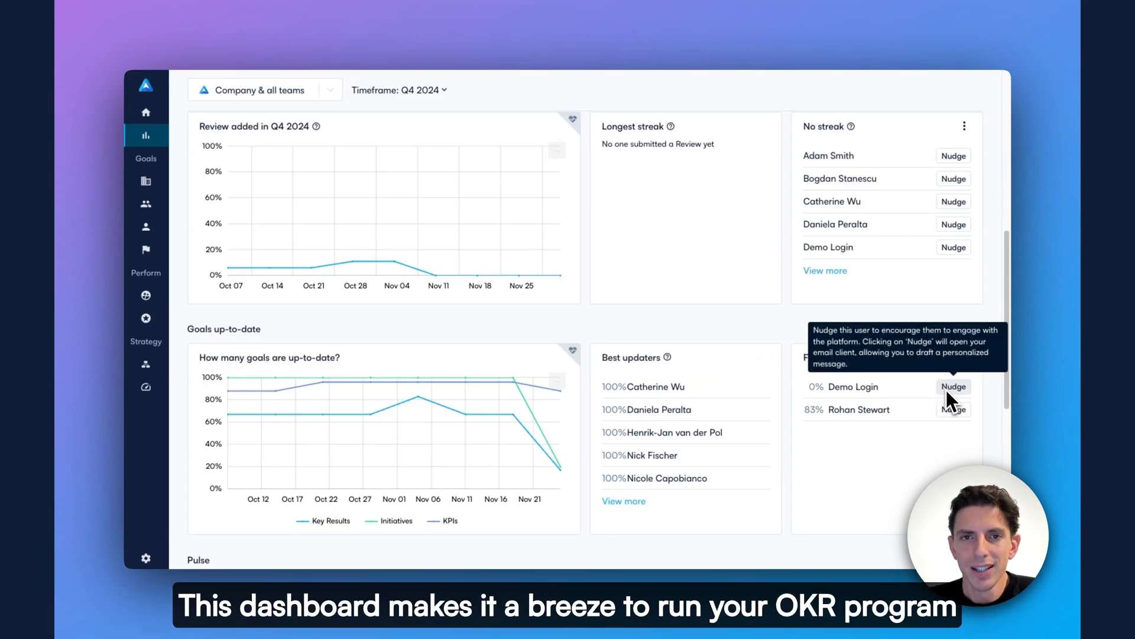
scroll(583, 304, "up", 1)
scroll(583, 305, "up", 5)
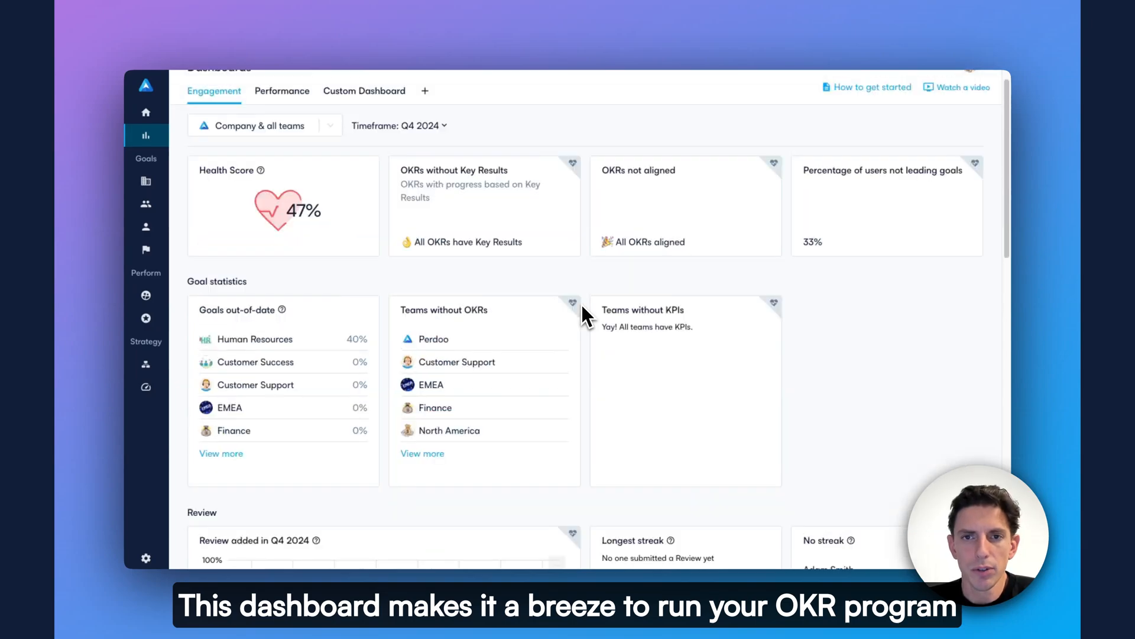
scroll(582, 305, "up", 1)
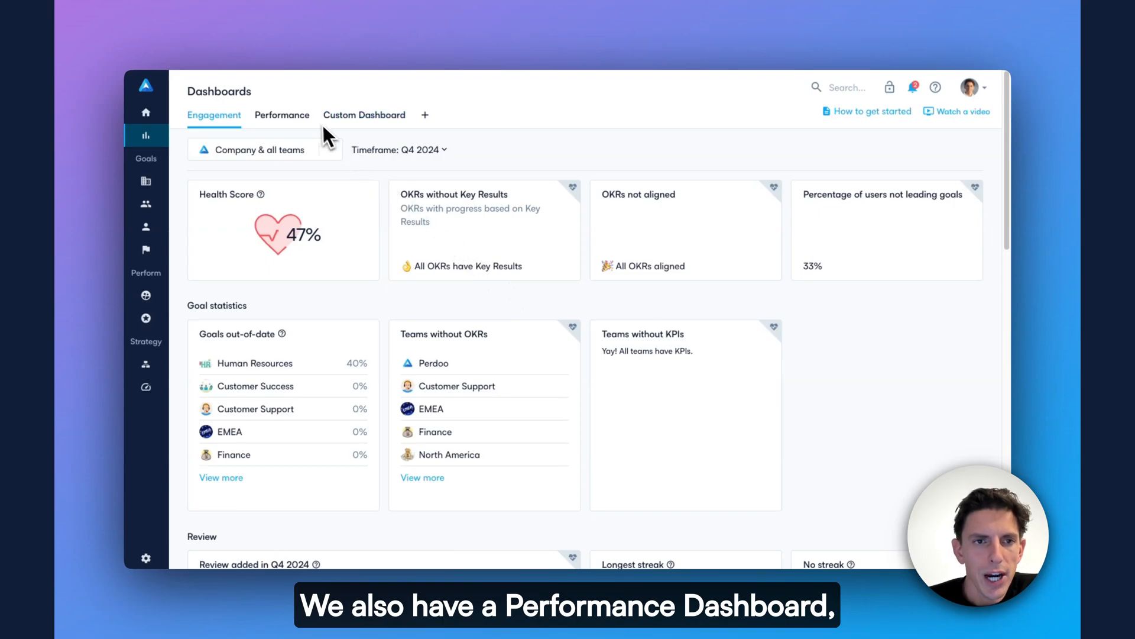
- Show the Performance dashboard for the whole company, keeping the Q4 2024 timeframe
left_click(282, 116)
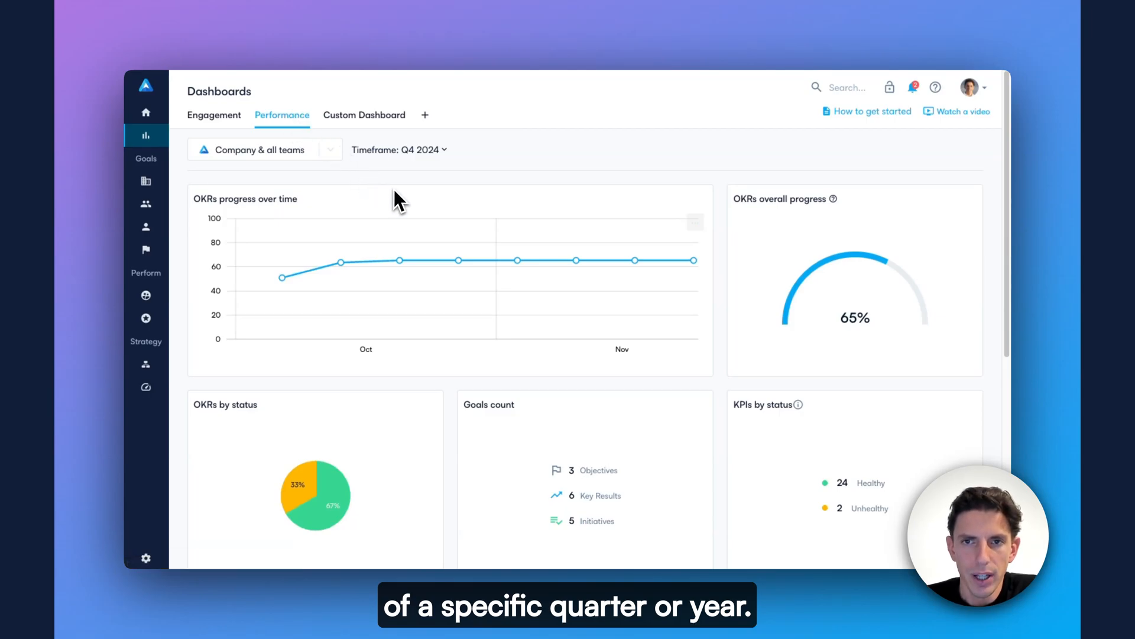
left_click(267, 149)
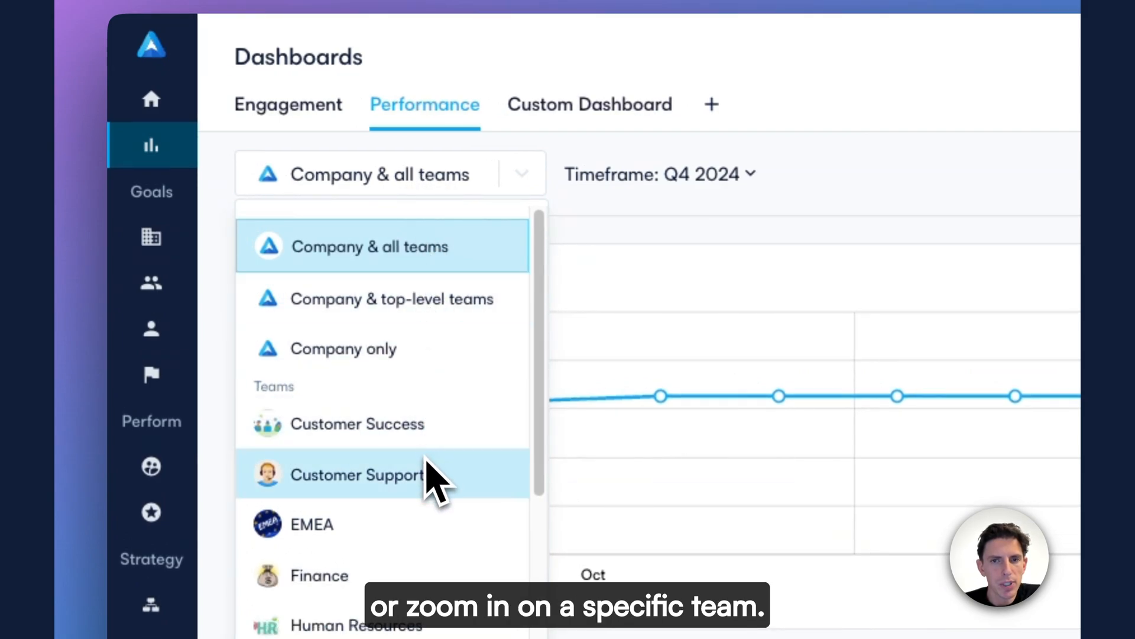
left_click(638, 285)
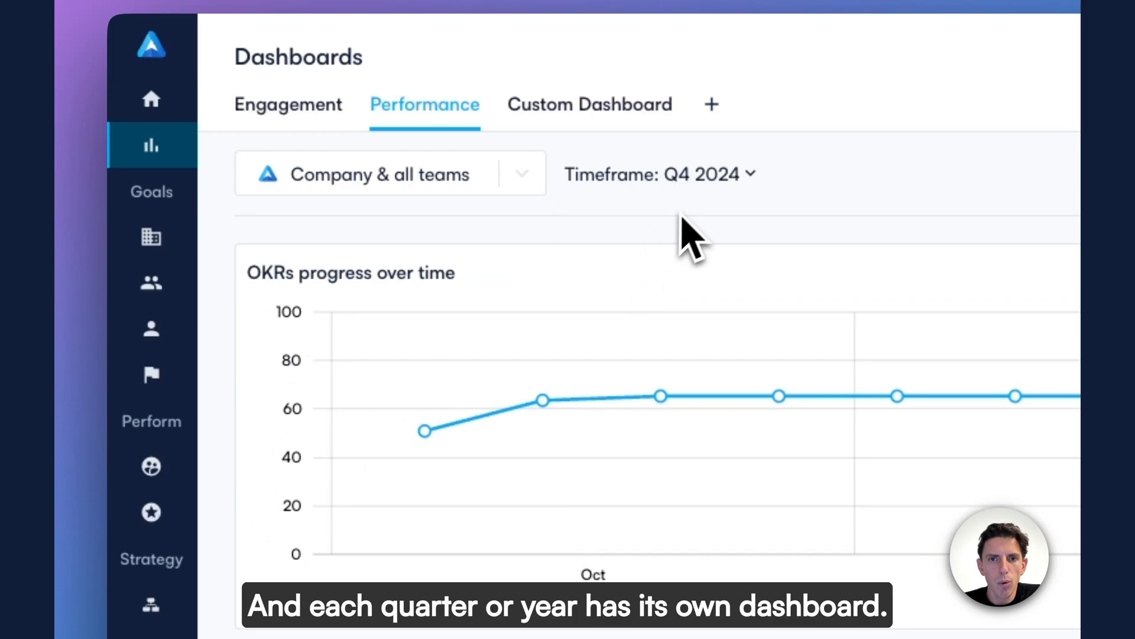
left_click(701, 174)
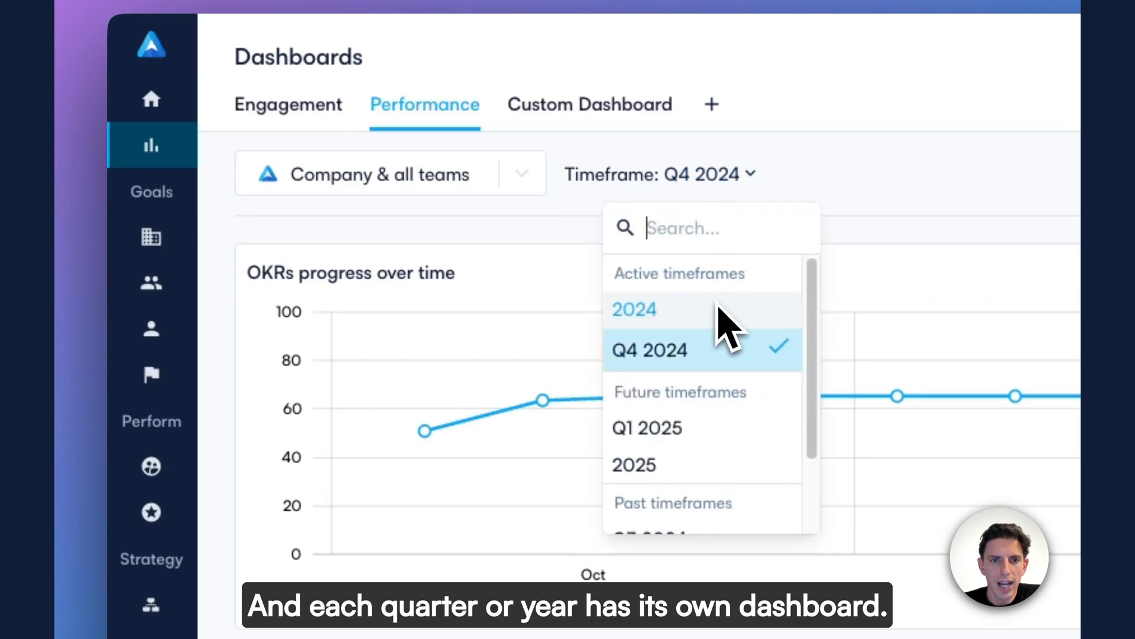
left_click(553, 182)
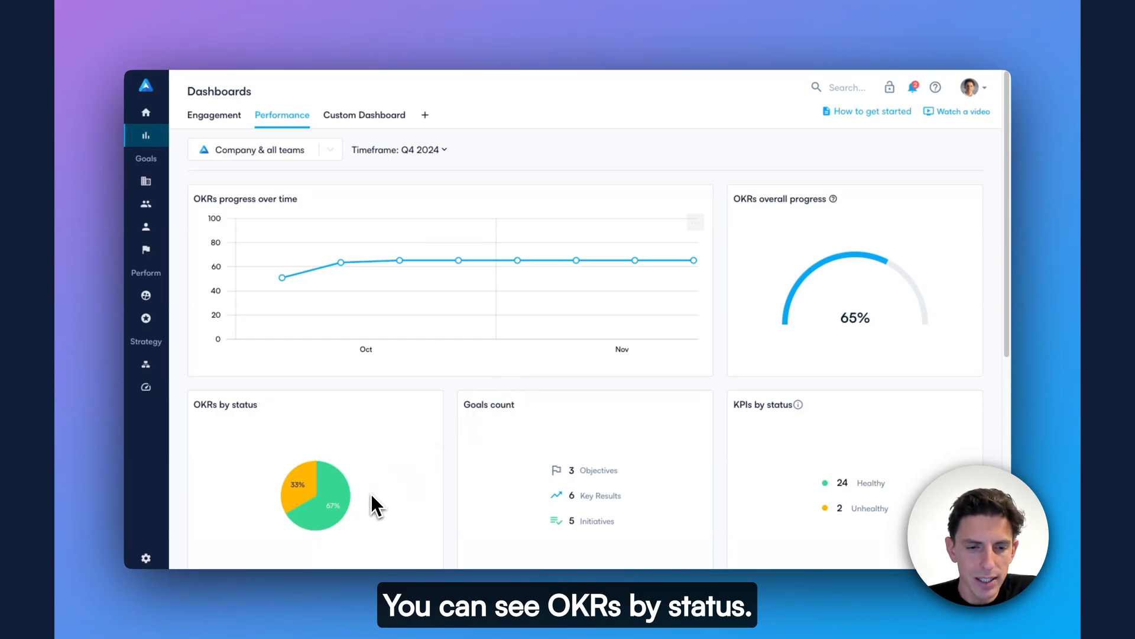
mouse_move(474, 408)
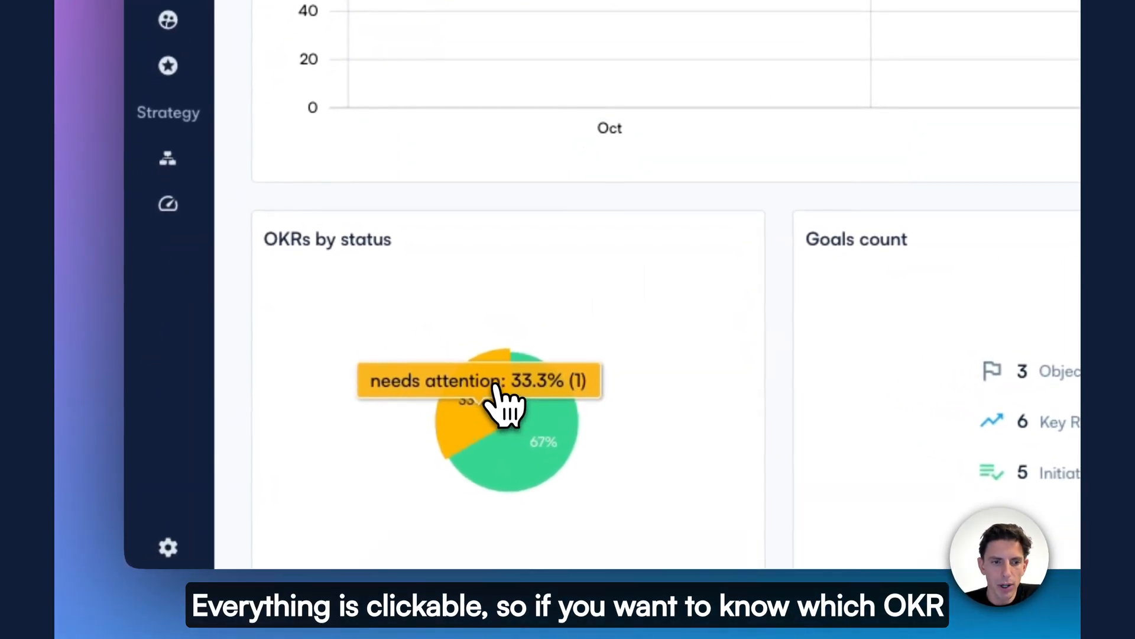
- Reveal the objective behind the pie chart's needs-attention slice, then dismiss it
left_click(507, 404)
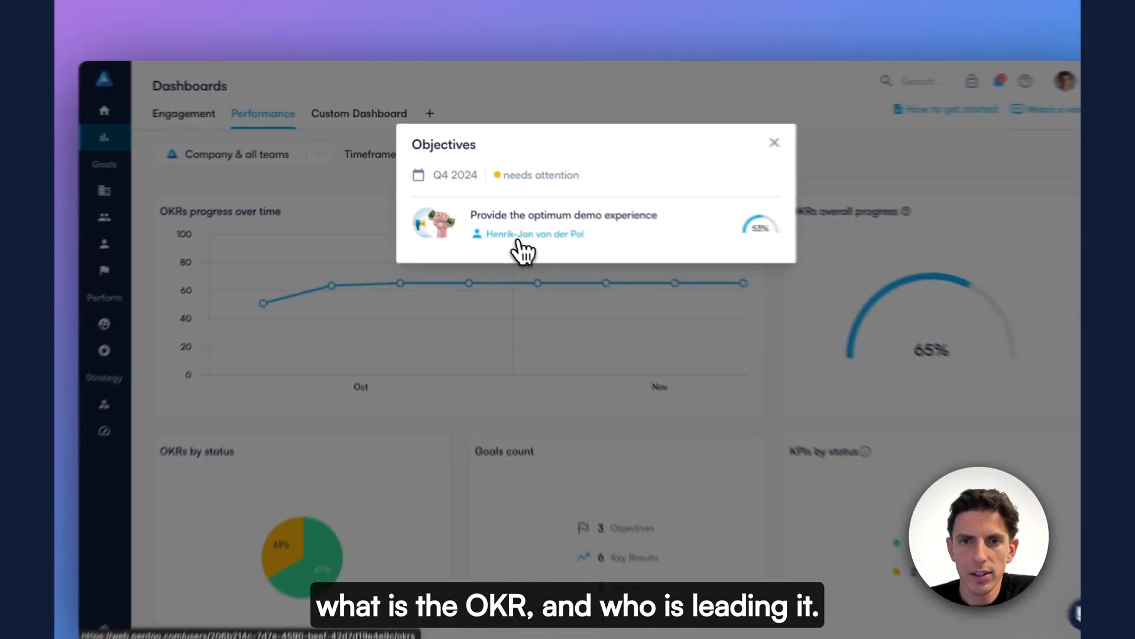
left_click(721, 140)
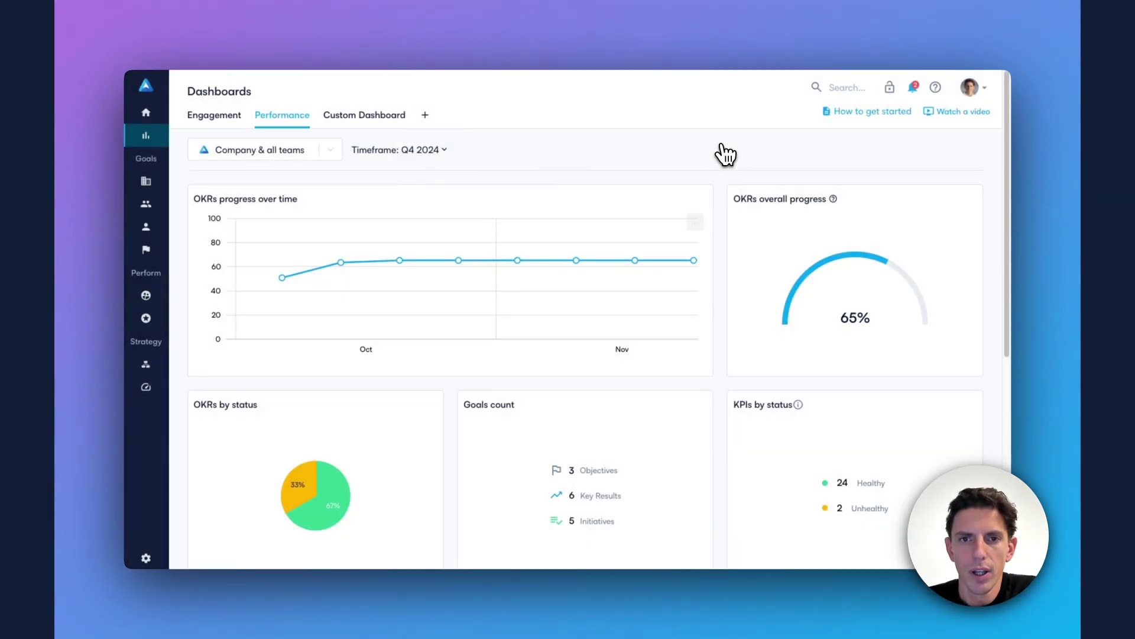
scroll(683, 293, "down", 5)
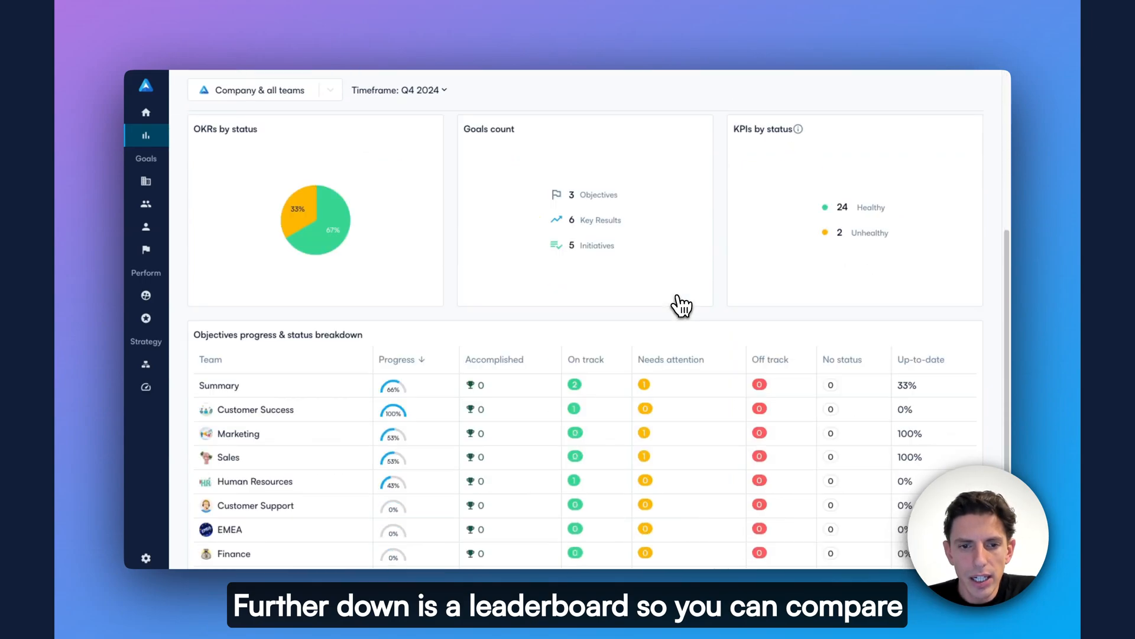
scroll(681, 311, "down", 1)
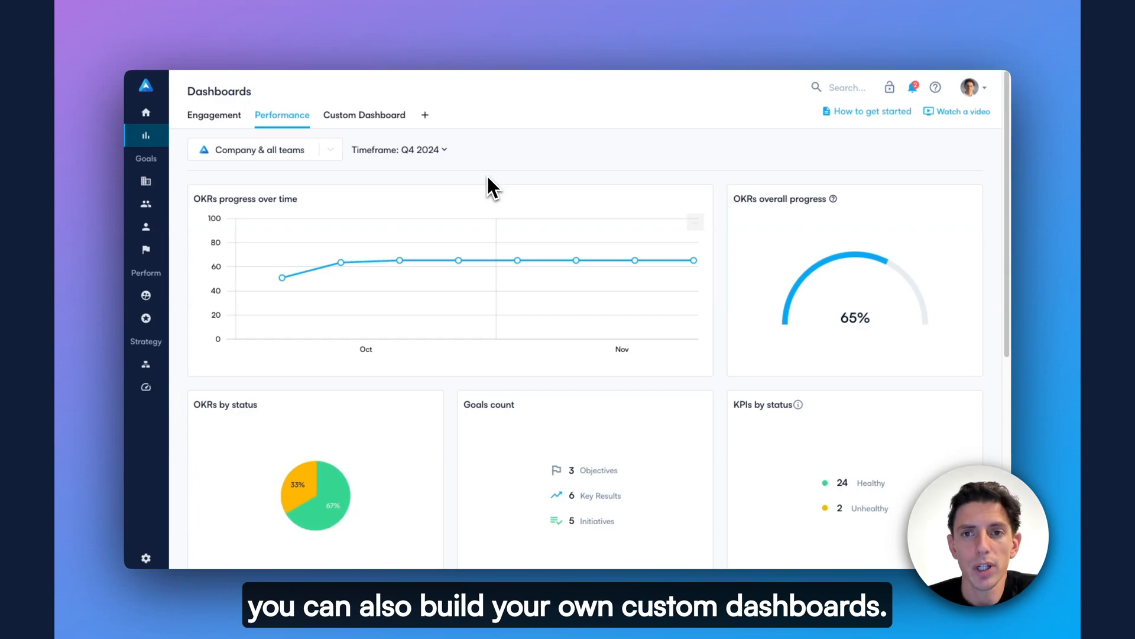
- Reposition the Falling behind widget on the Custom Dashboard and save the layout
left_click(390, 117)
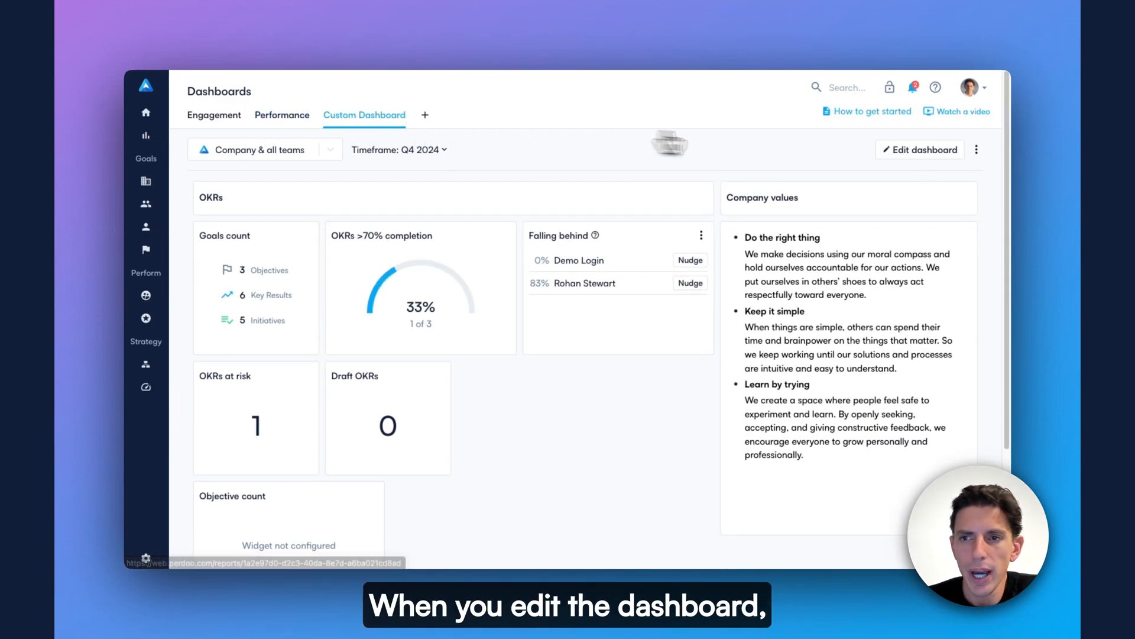
left_click(921, 150)
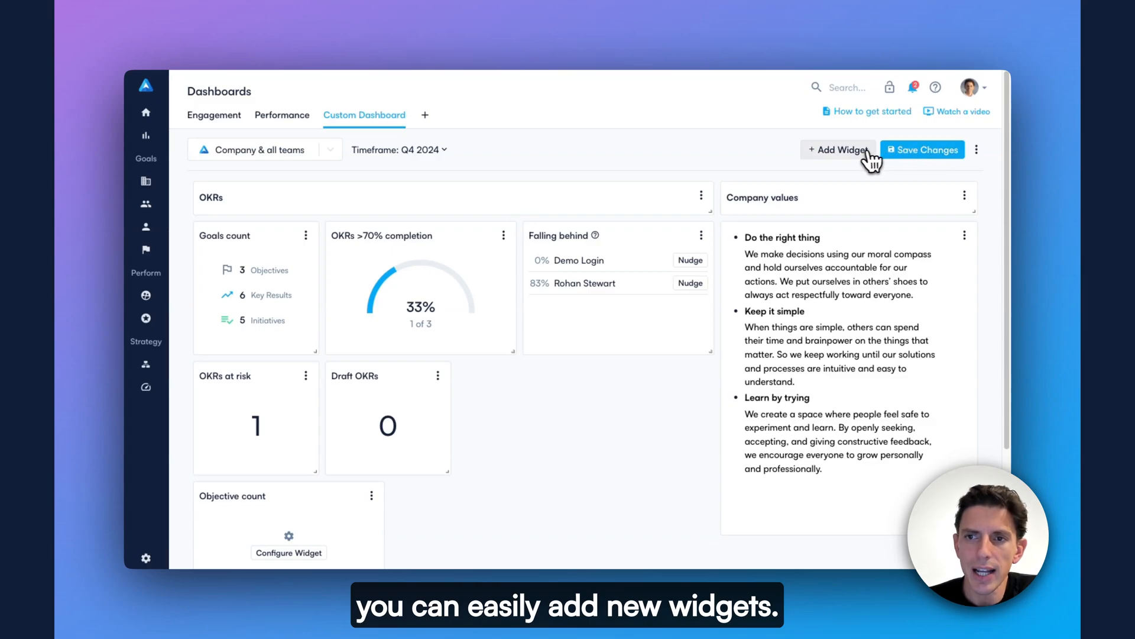
left_click_drag(621, 311, 647, 306)
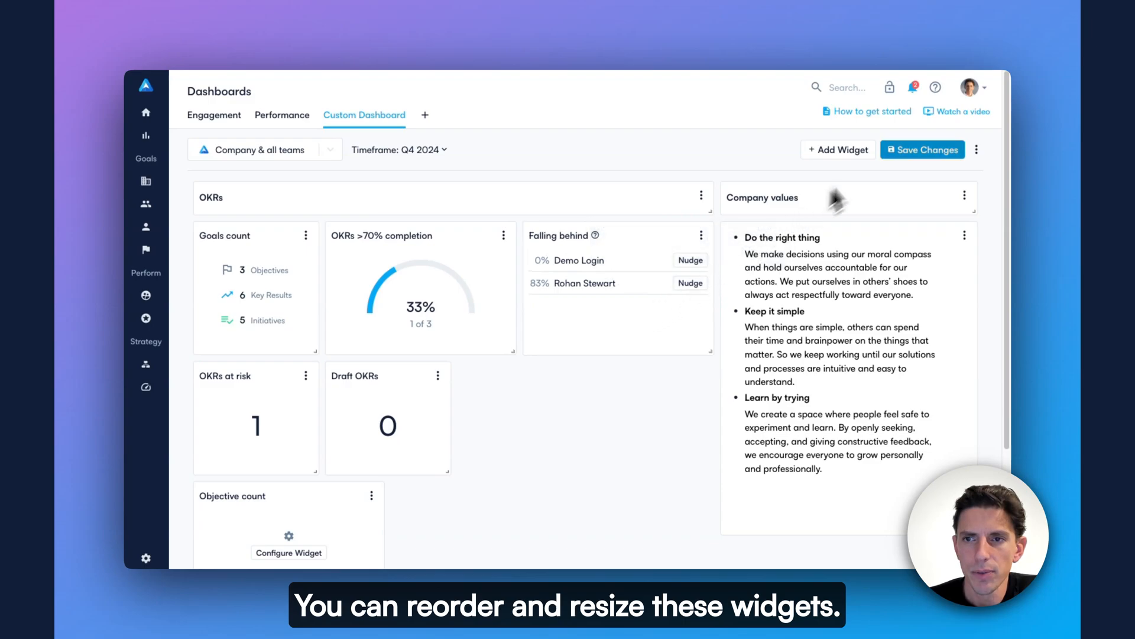
left_click(923, 150)
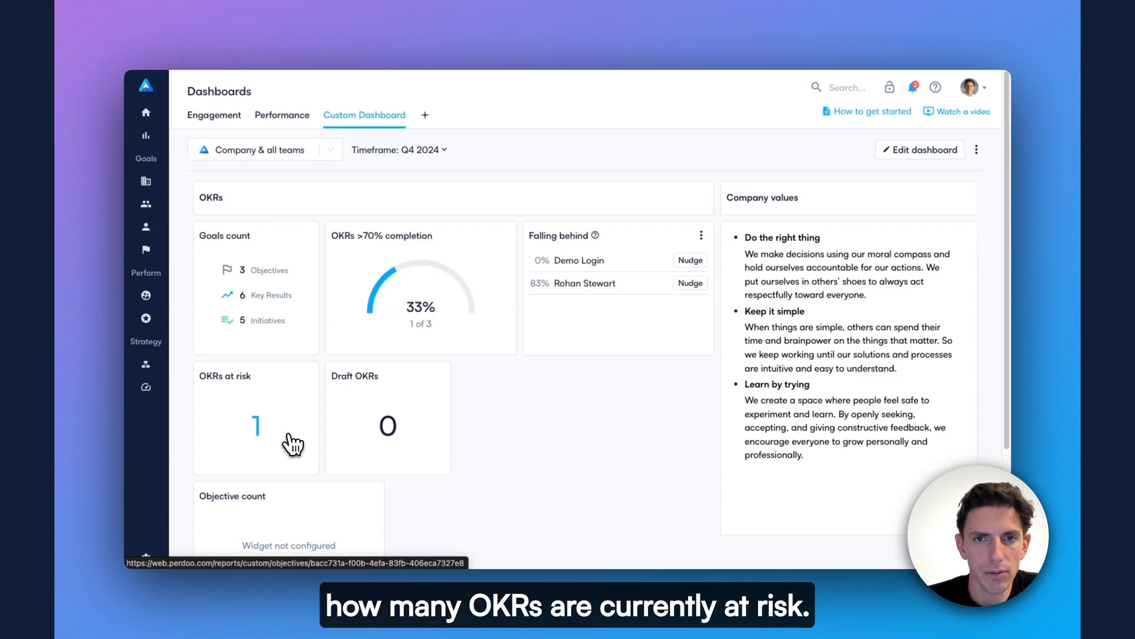
- Bring up the OKRs at risk goal list from its dashboard widget
left_click(279, 441)
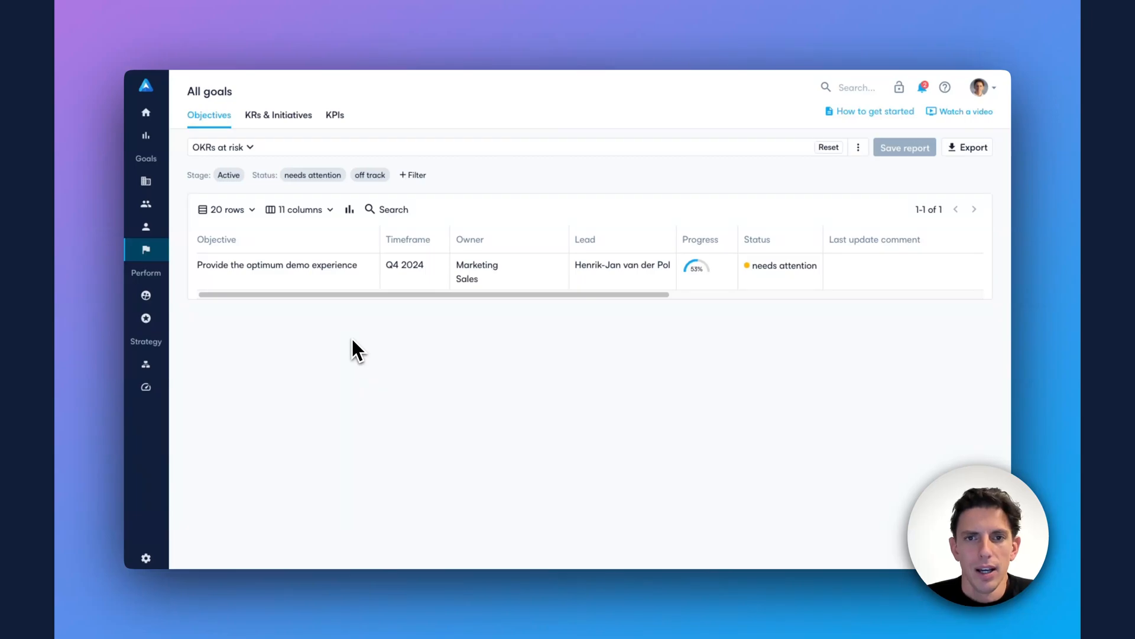
- Review the Head of Sales' 1:1 meeting, checking its Goals and Progress reports views
left_click(146, 298)
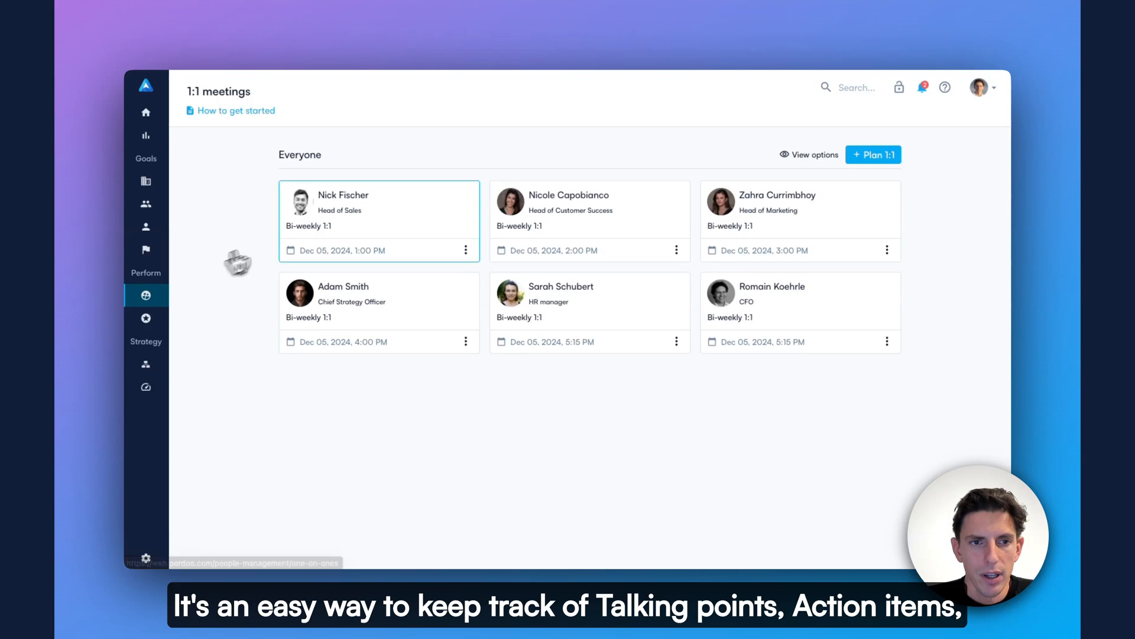
left_click(346, 224)
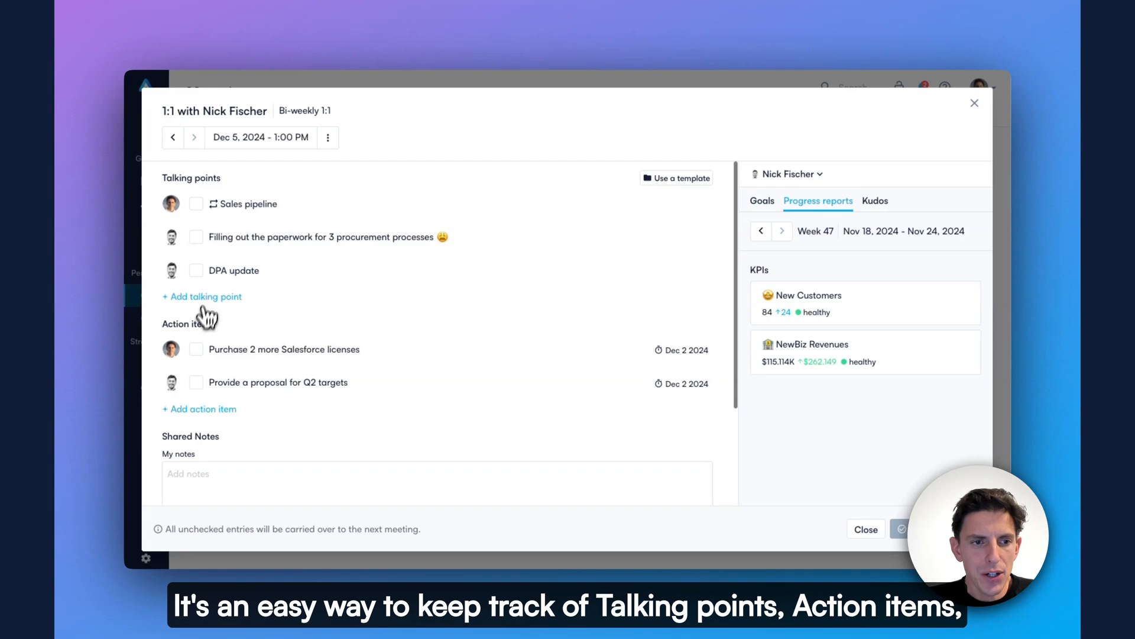
mouse_move(427, 349)
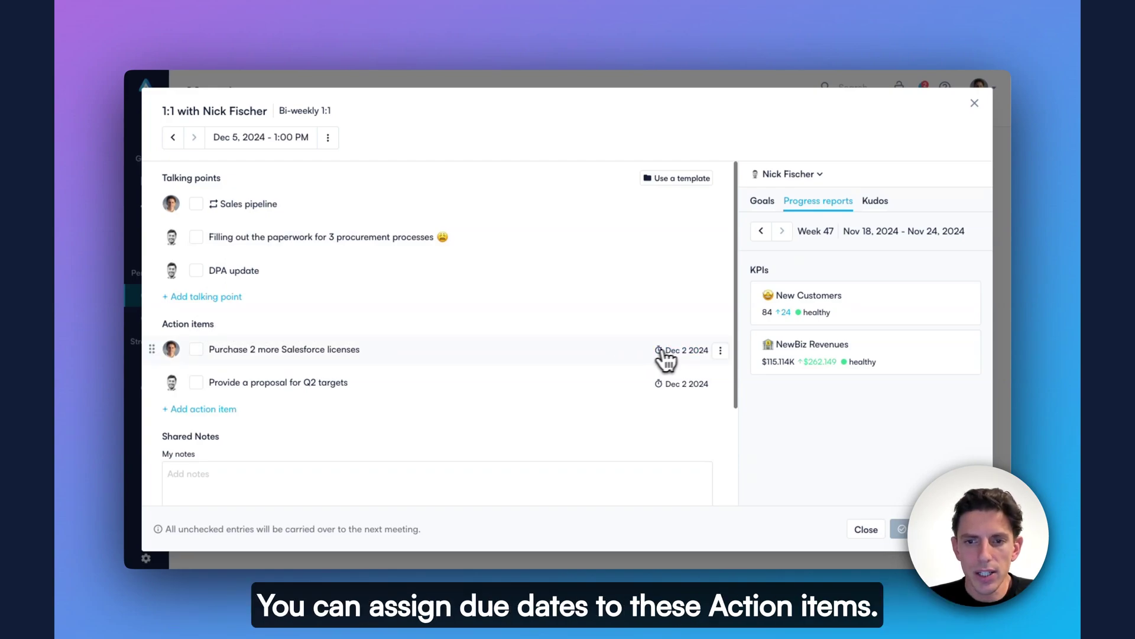
scroll(462, 362, "down", 2)
scroll(461, 362, "down", 2)
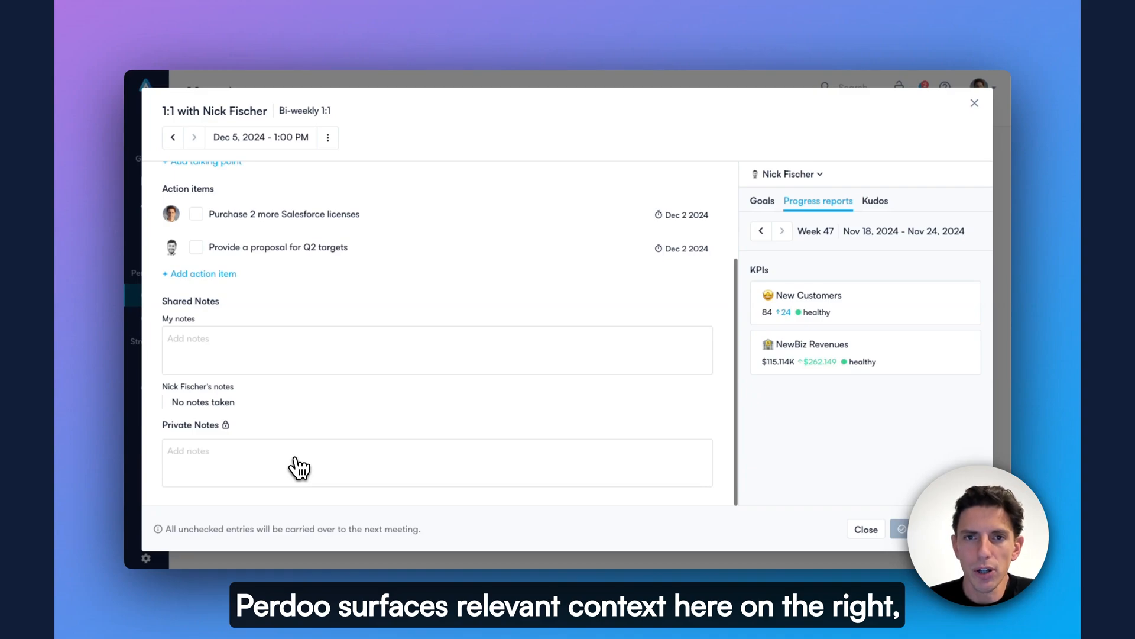
left_click(762, 201)
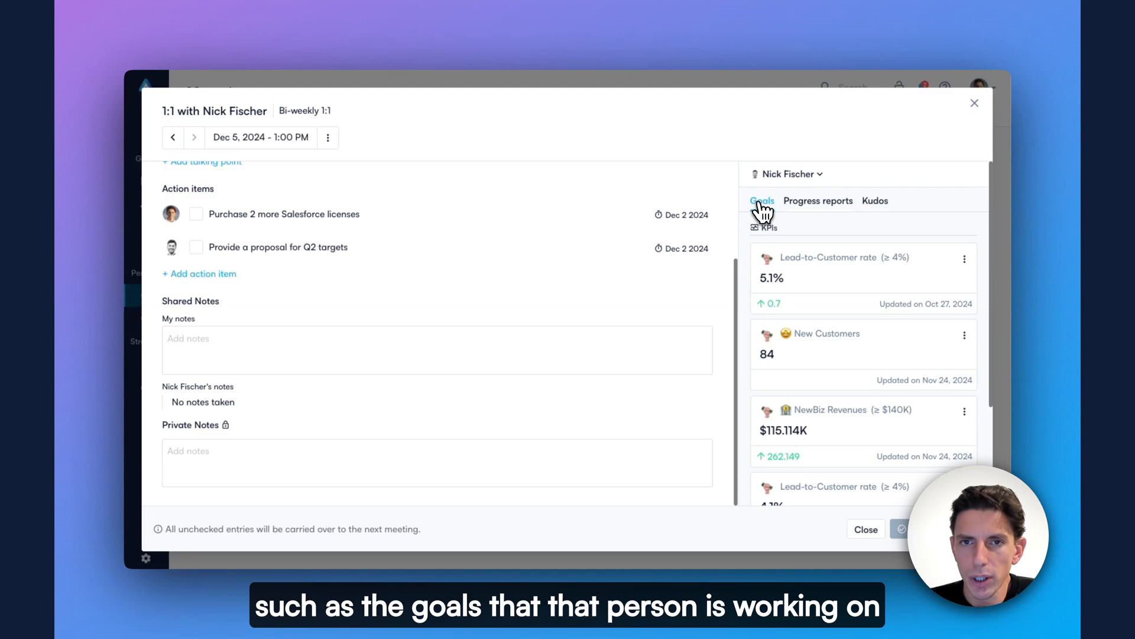
left_click(812, 203)
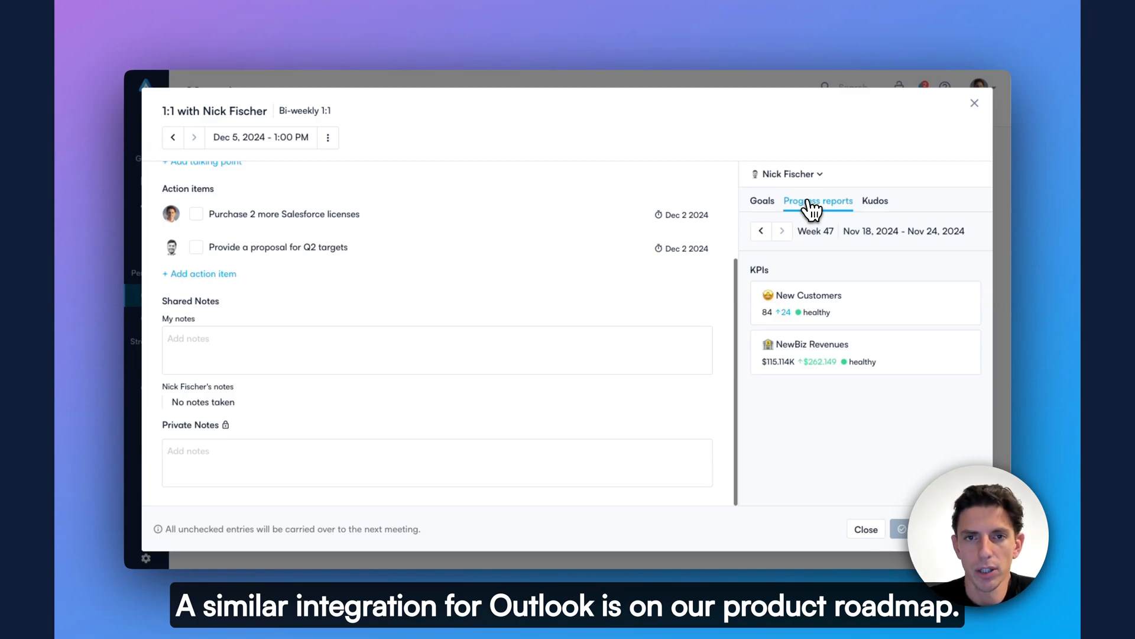
left_click(974, 103)
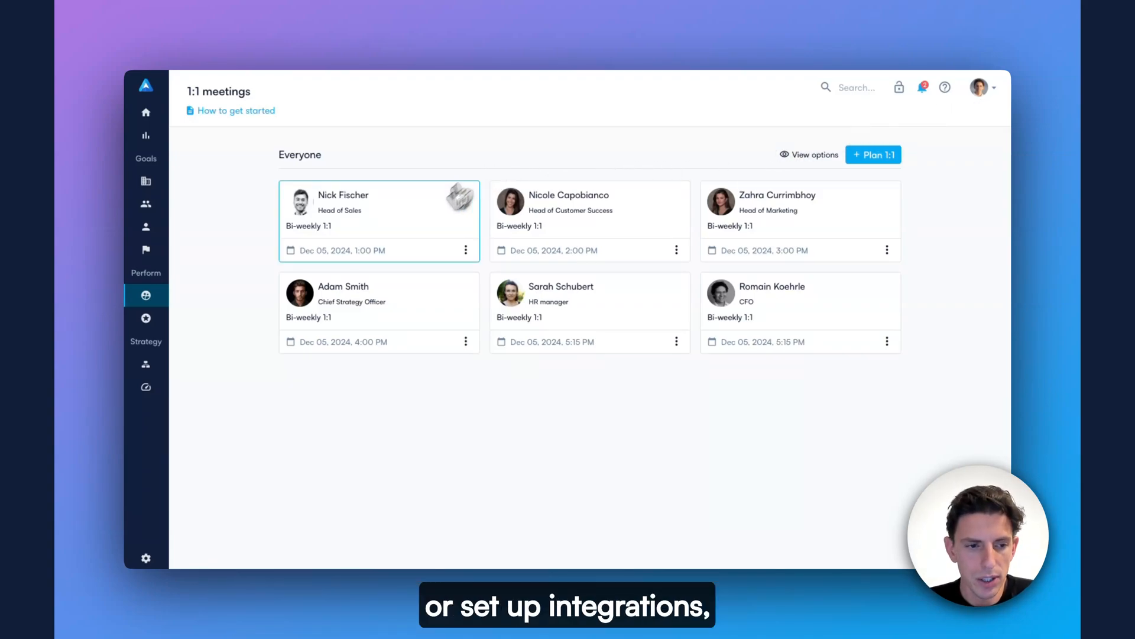
- Show the company's Integrations settings listing API, Slack, Power BI, SSO and other connections
left_click(146, 559)
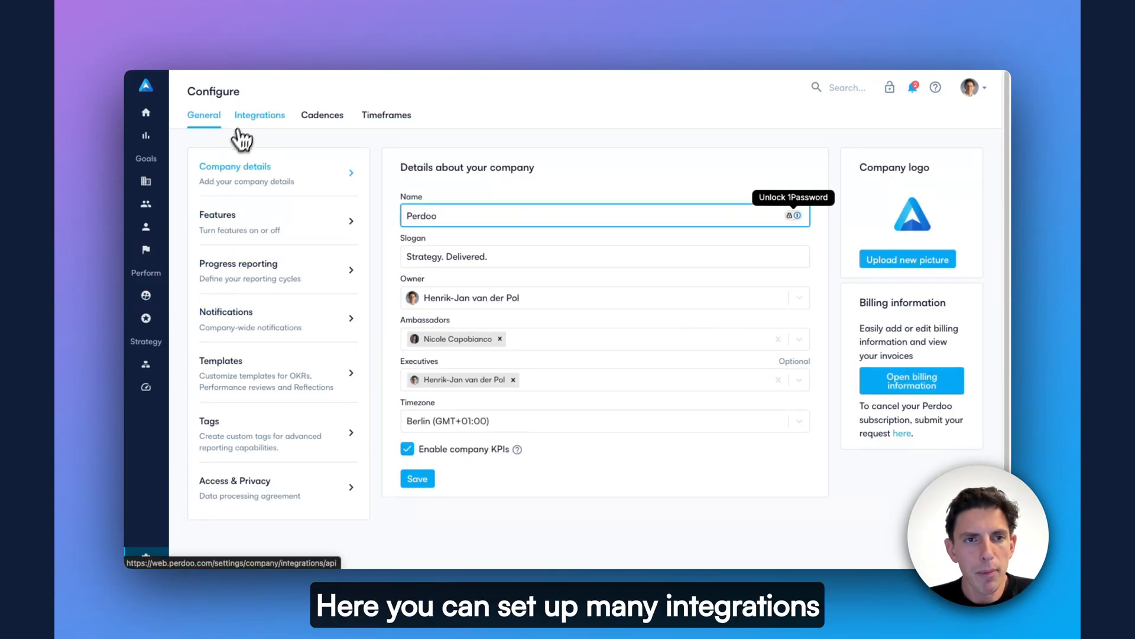
left_click(260, 116)
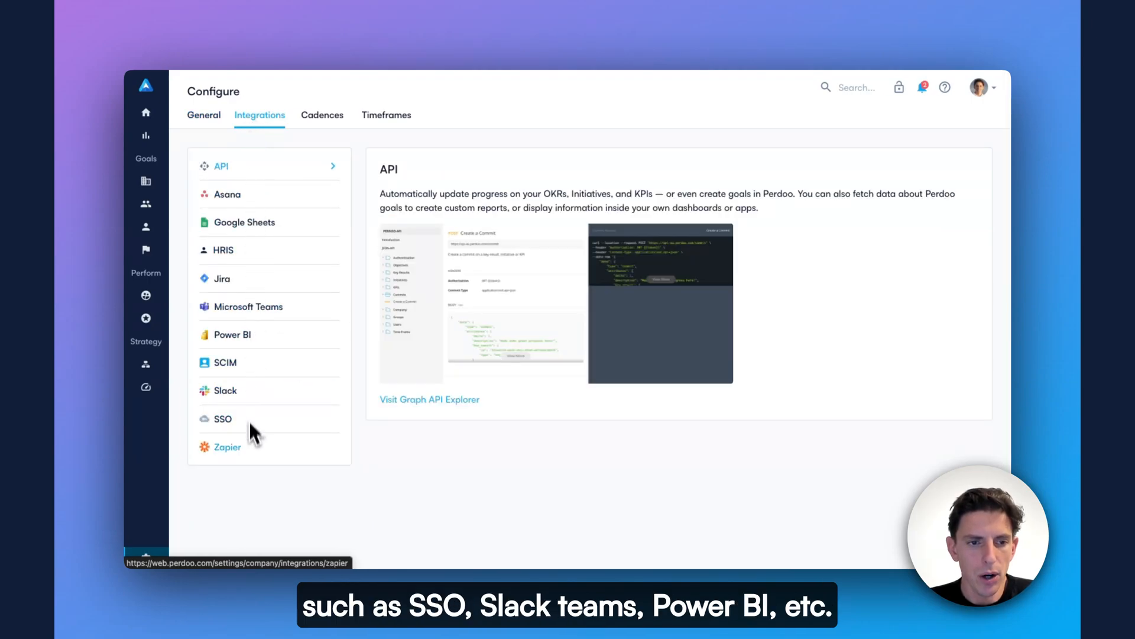